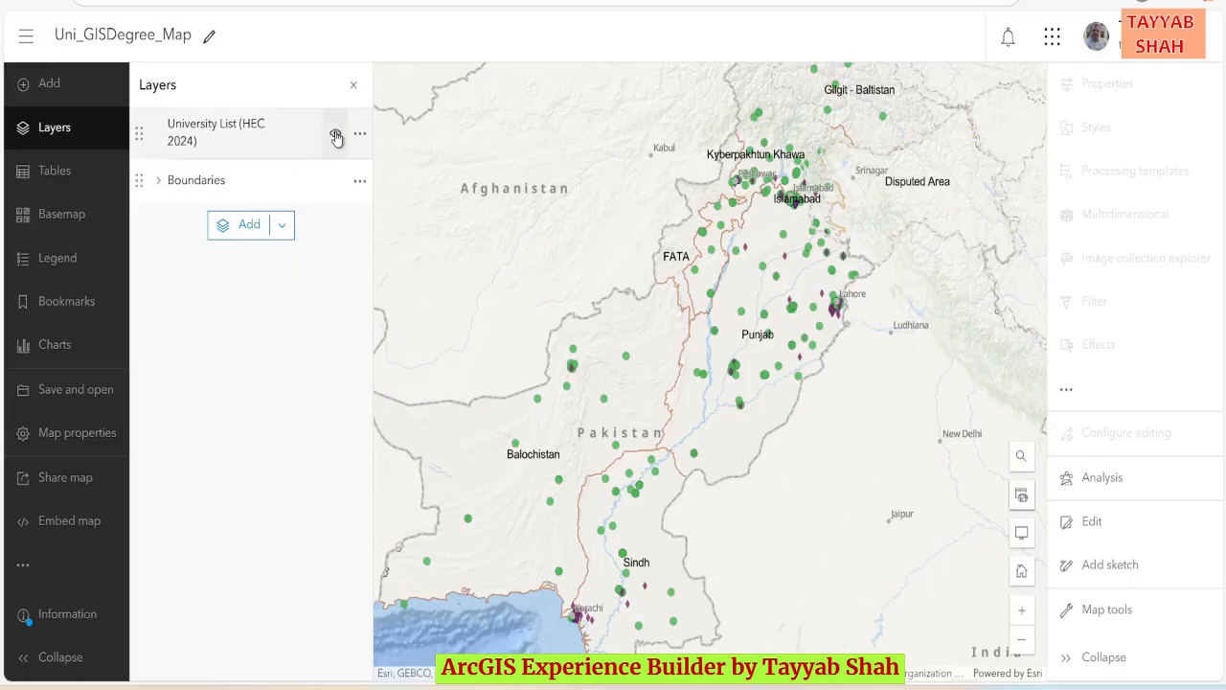
Switch the University List (HEC 2024) layer's visibility off and back on in the map
click(336, 137)
click(336, 136)
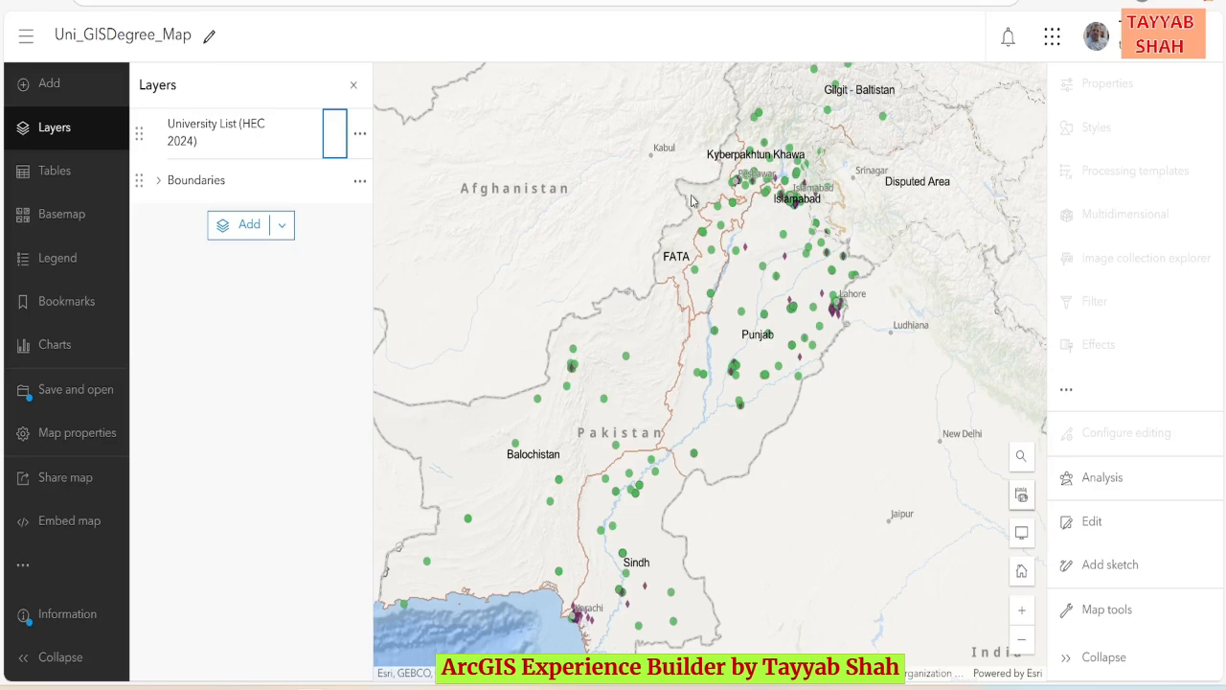
Create an Experience Builder app from the Uni_GISDegree_Map web map using the Blank fullscreen template
click(23, 567)
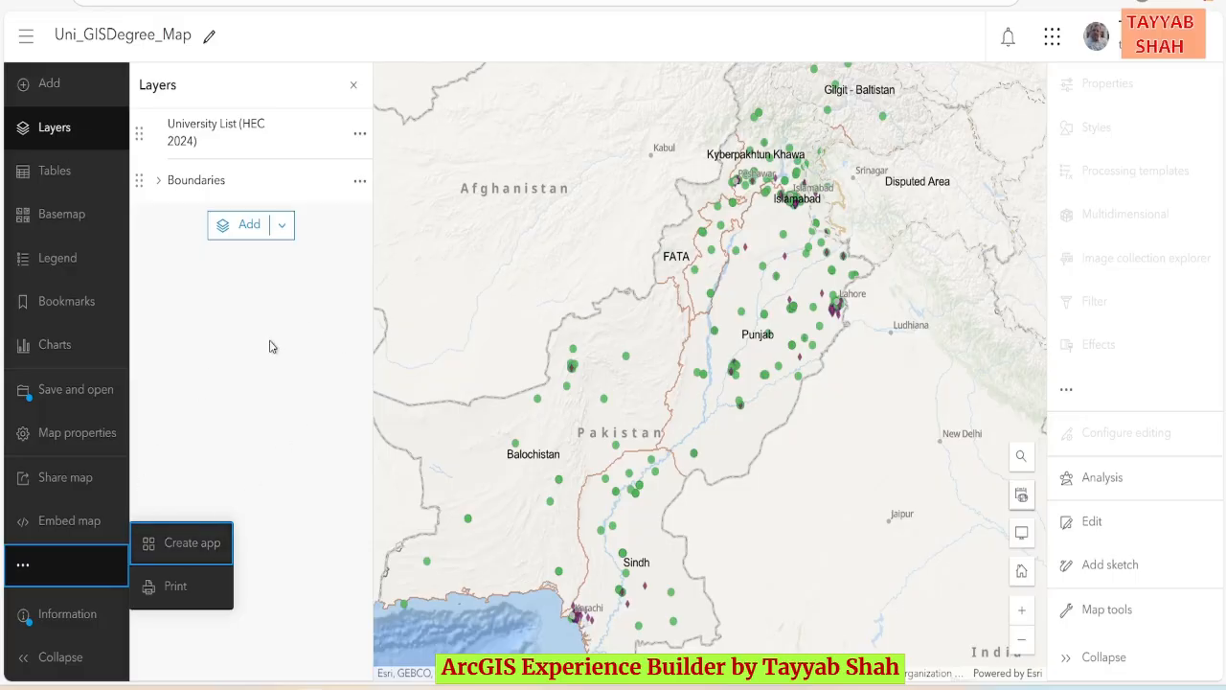
click(191, 544)
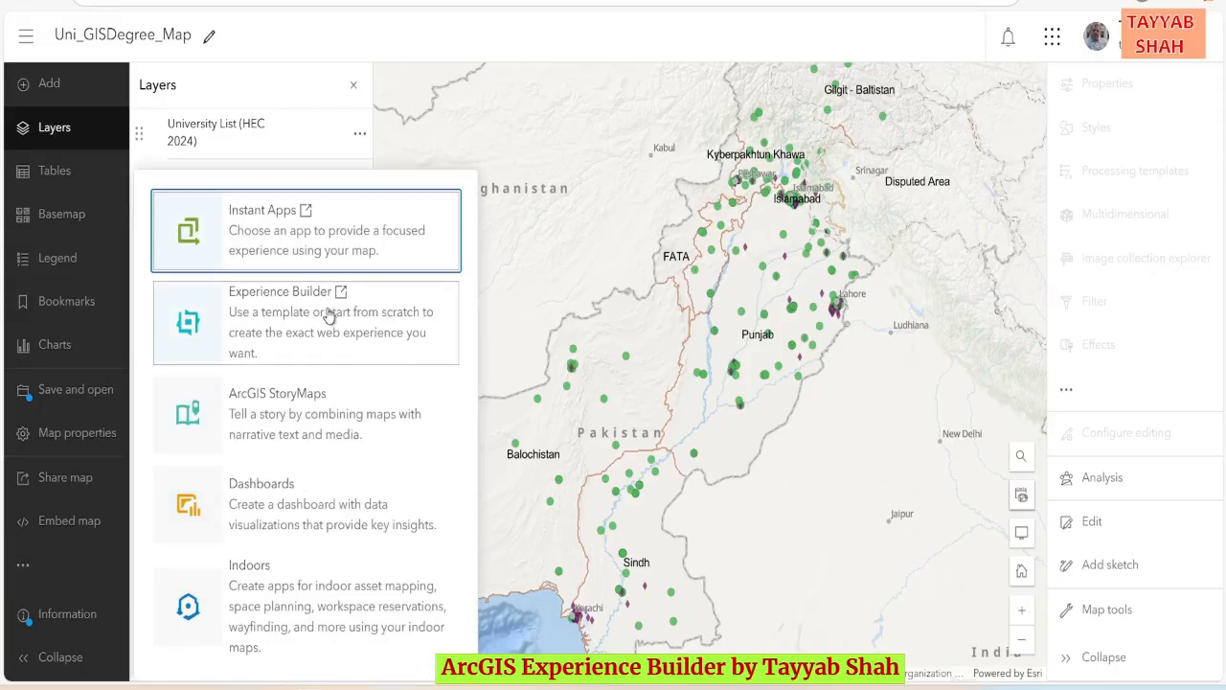
click(296, 322)
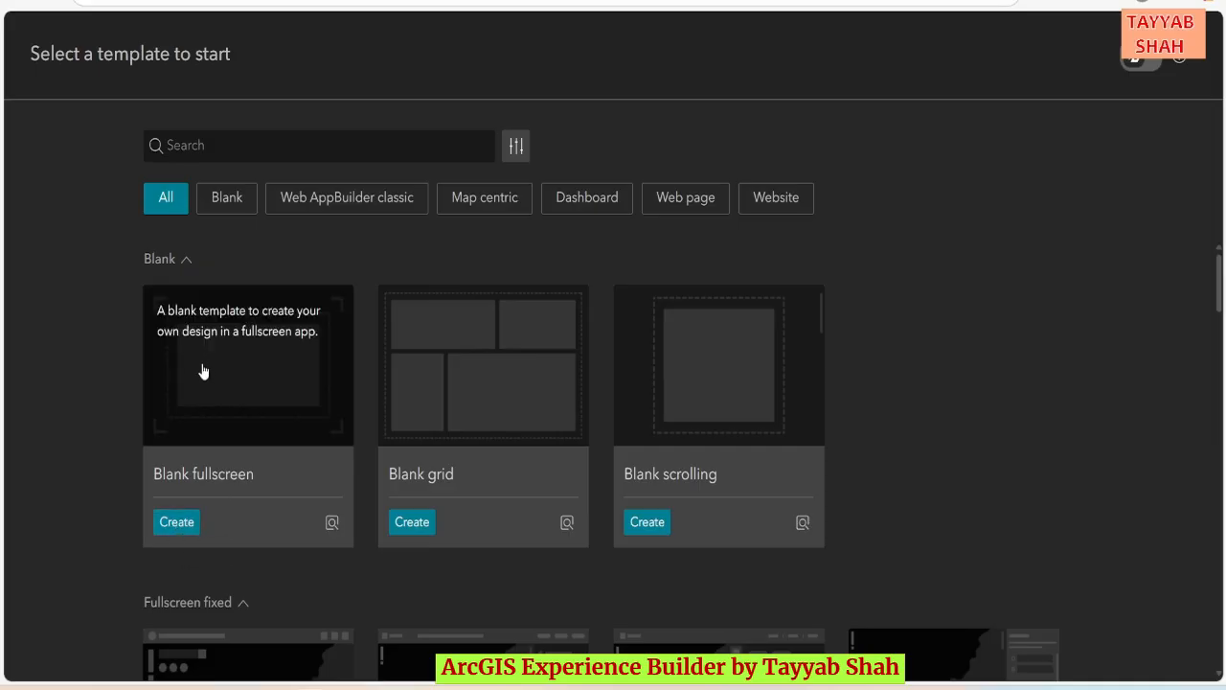
click(177, 525)
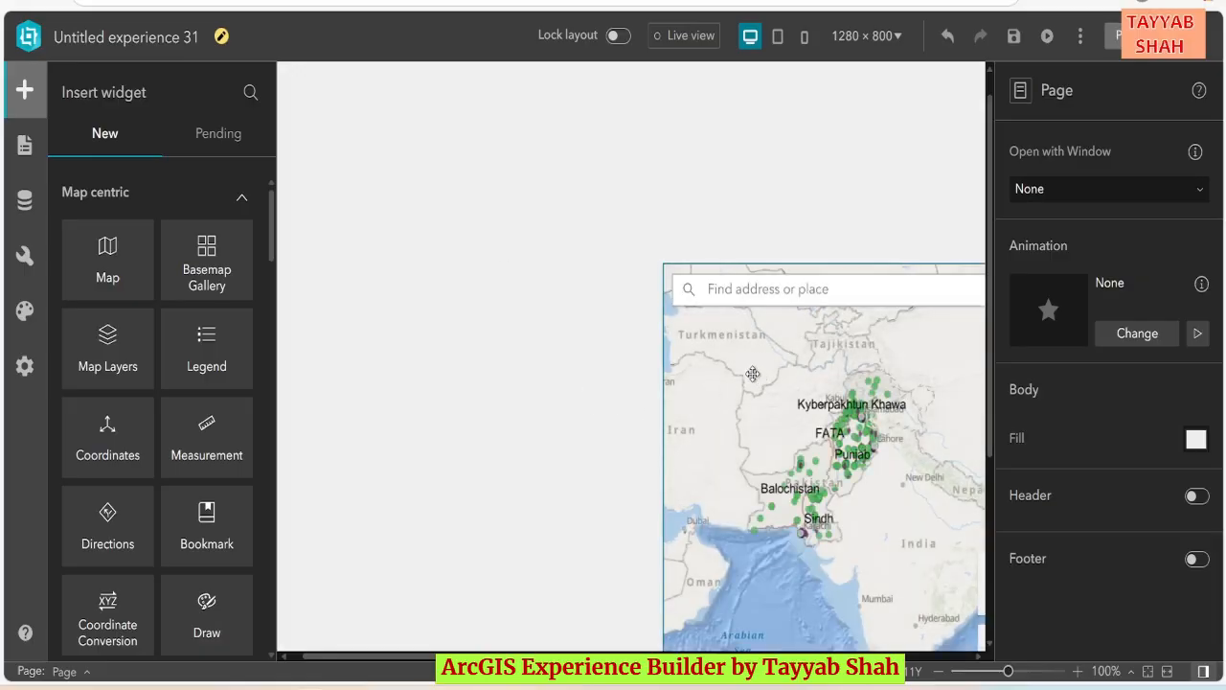
Move the map widget to the page's upper-right corner and enlarge it to over half the page width and most of its height
drag(761, 375, 753, 164)
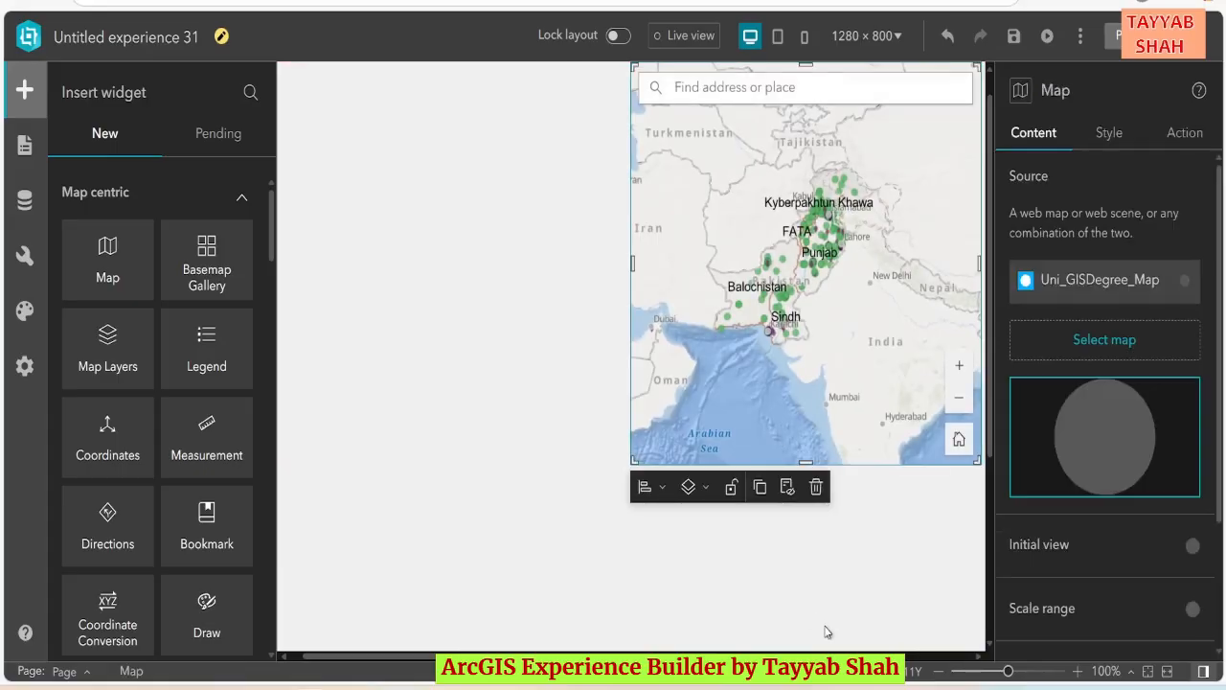
click(944, 672)
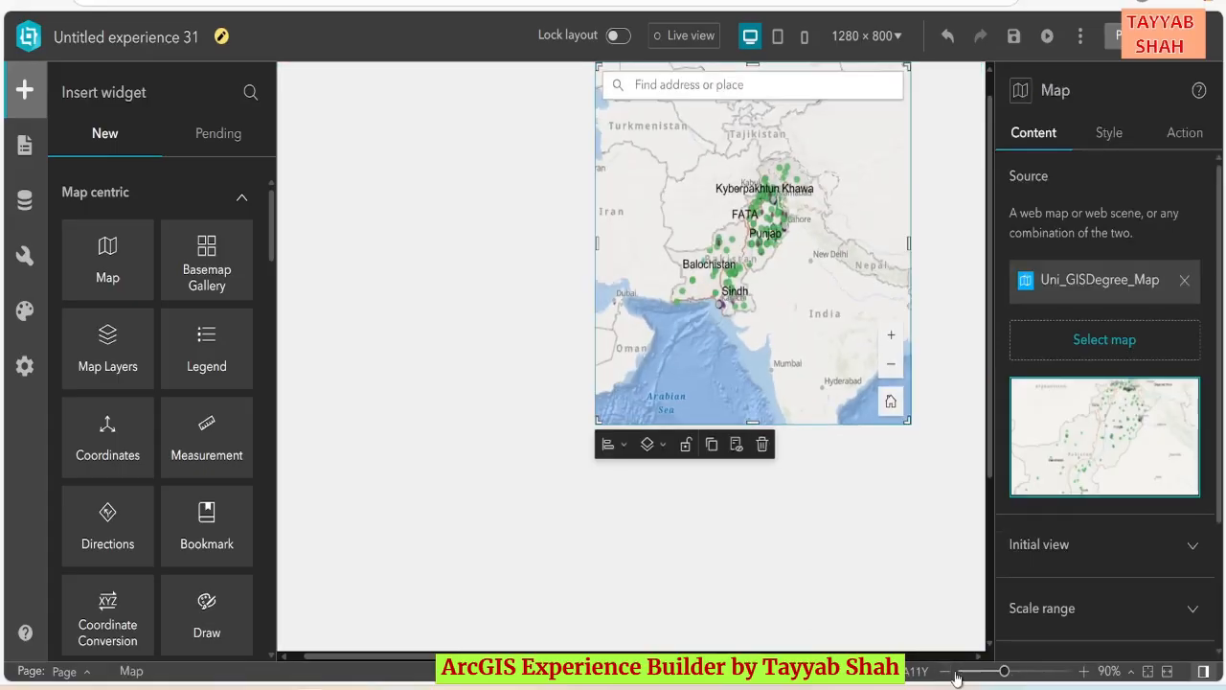
click(1167, 670)
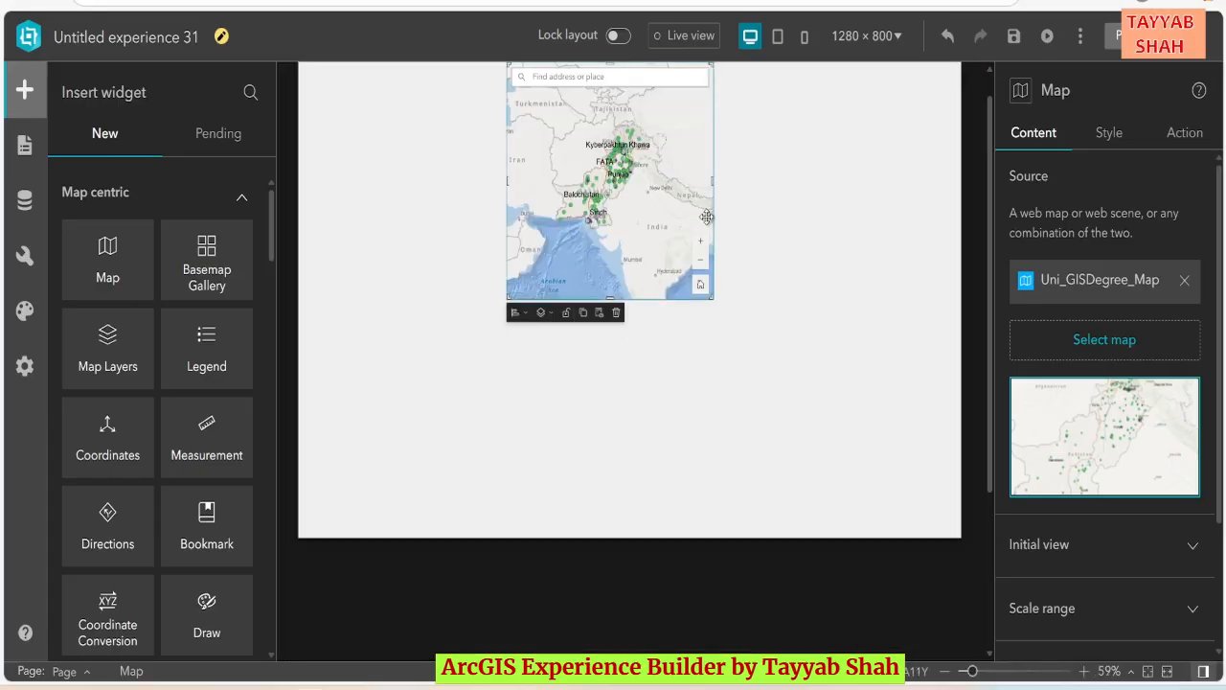
drag(608, 136, 854, 137)
drag(753, 305, 570, 437)
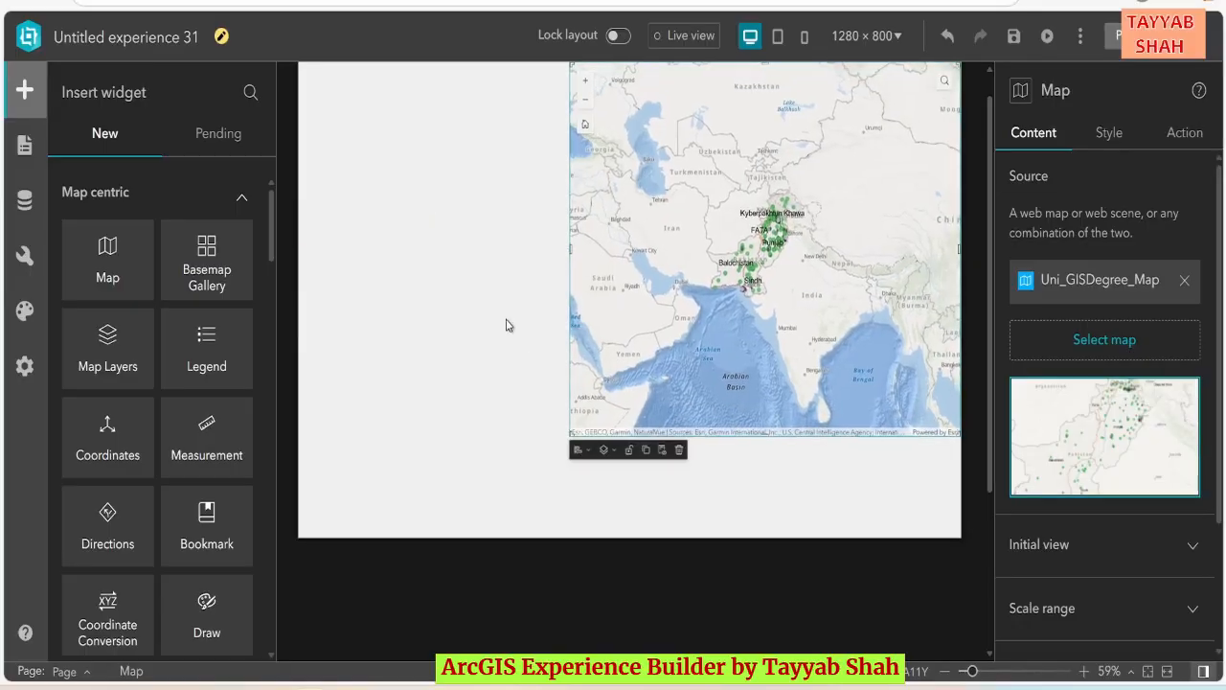
click(509, 312)
scroll(744, 239, up, 1)
scroll(747, 234, down, 3)
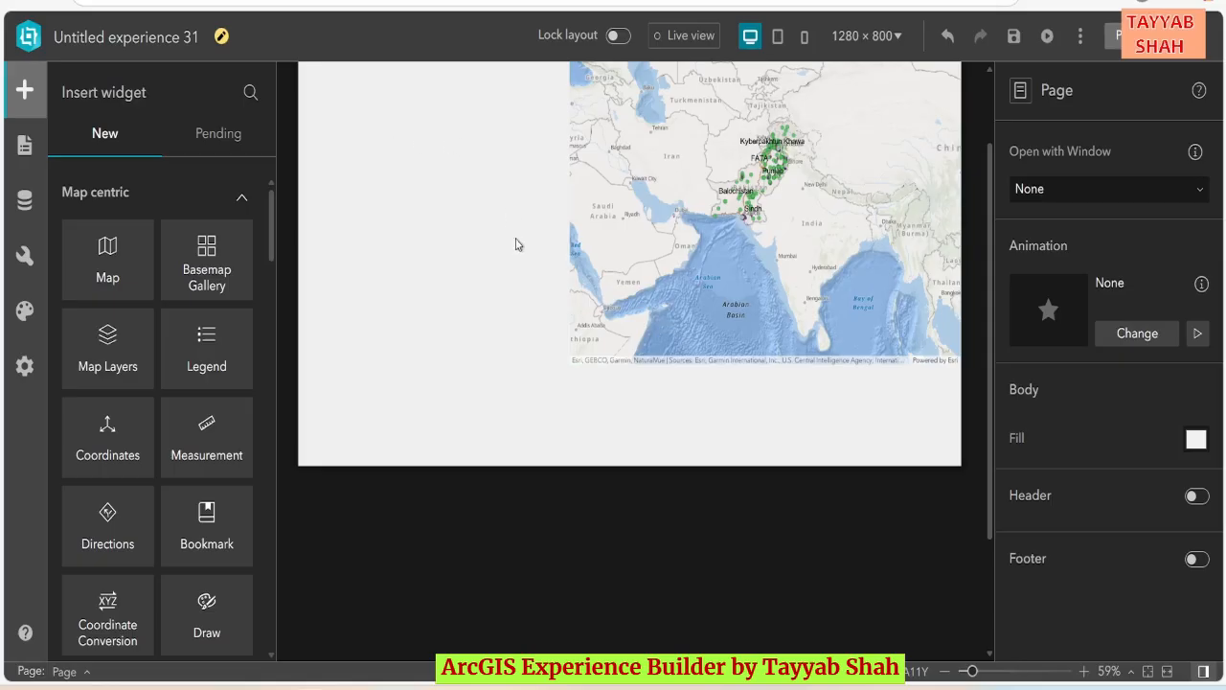
scroll(521, 282, up, 3)
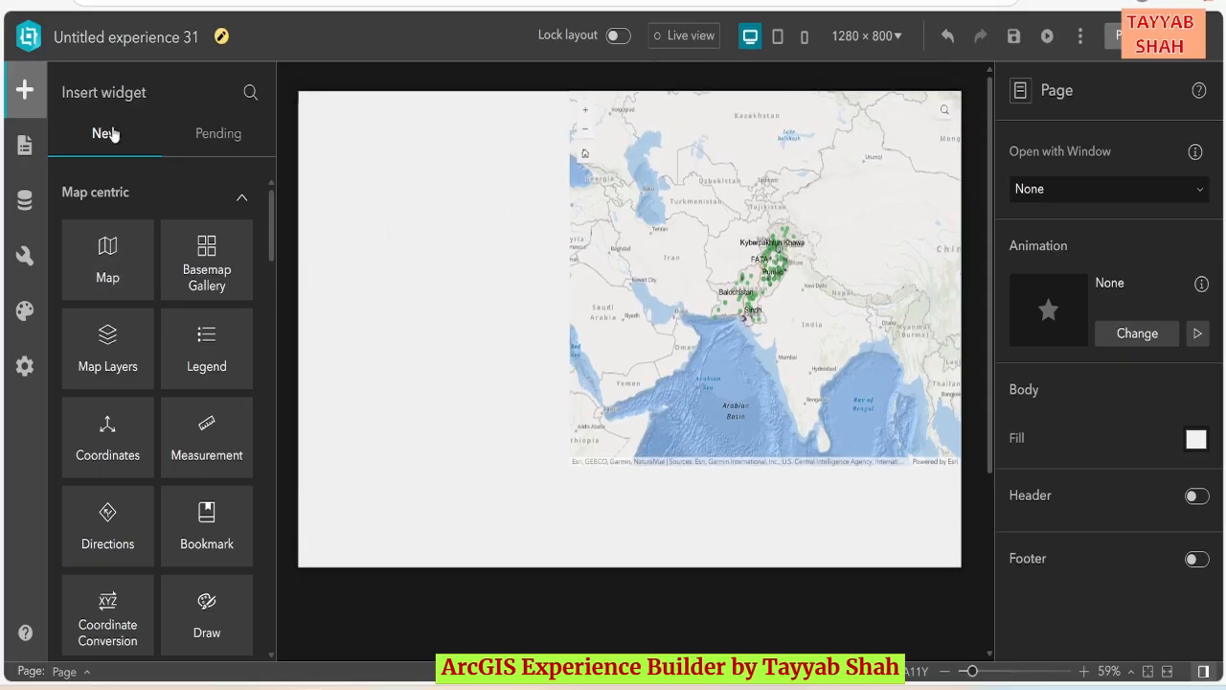
Add a List widget from the data-centric widgets to the page's upper-left corner
scroll(169, 375, down, 3)
scroll(173, 380, down, 2)
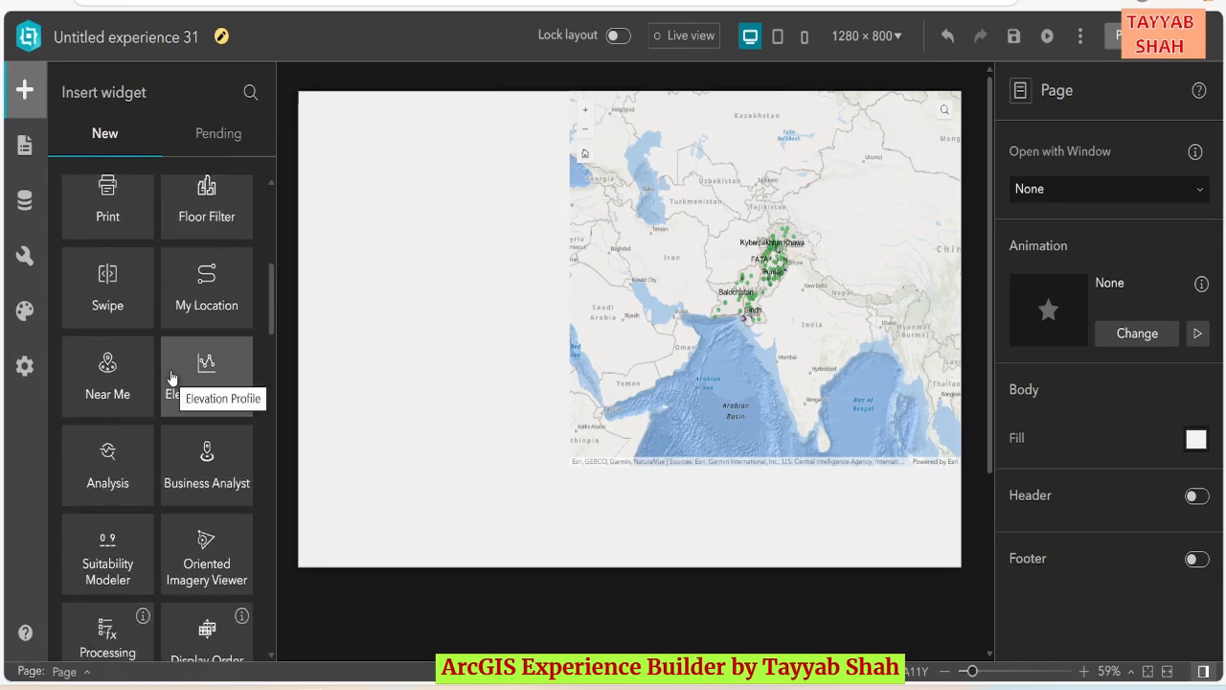
scroll(171, 376, down, 2)
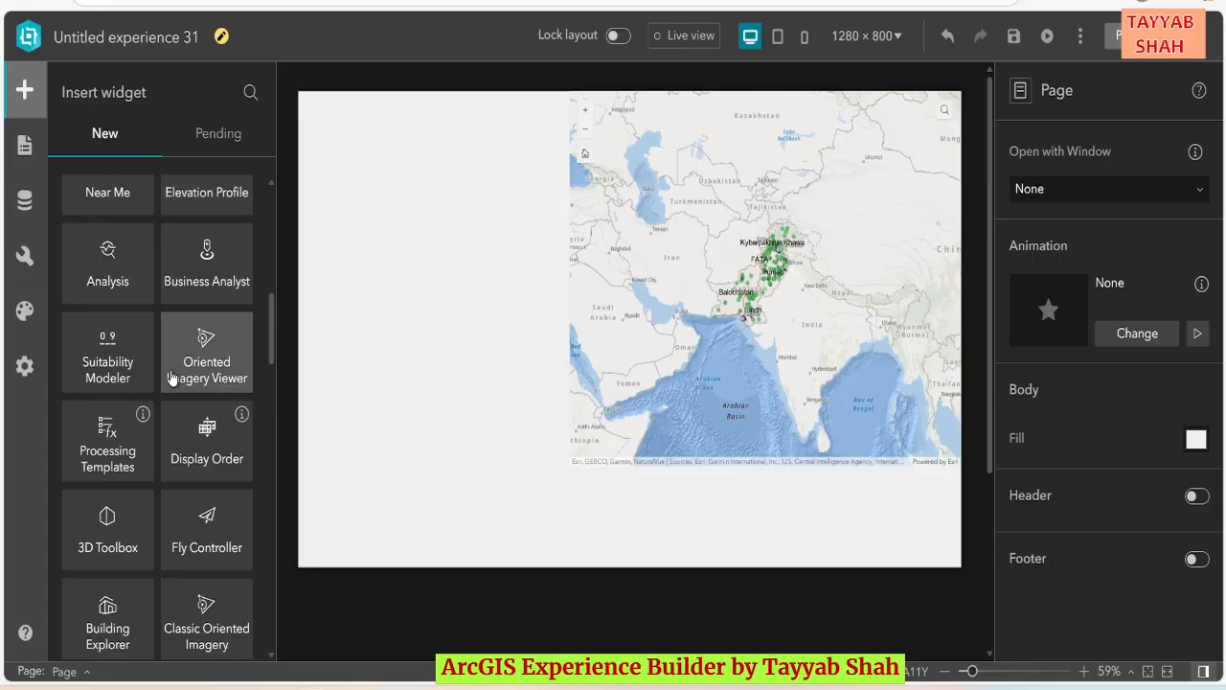
scroll(170, 375, down, 5)
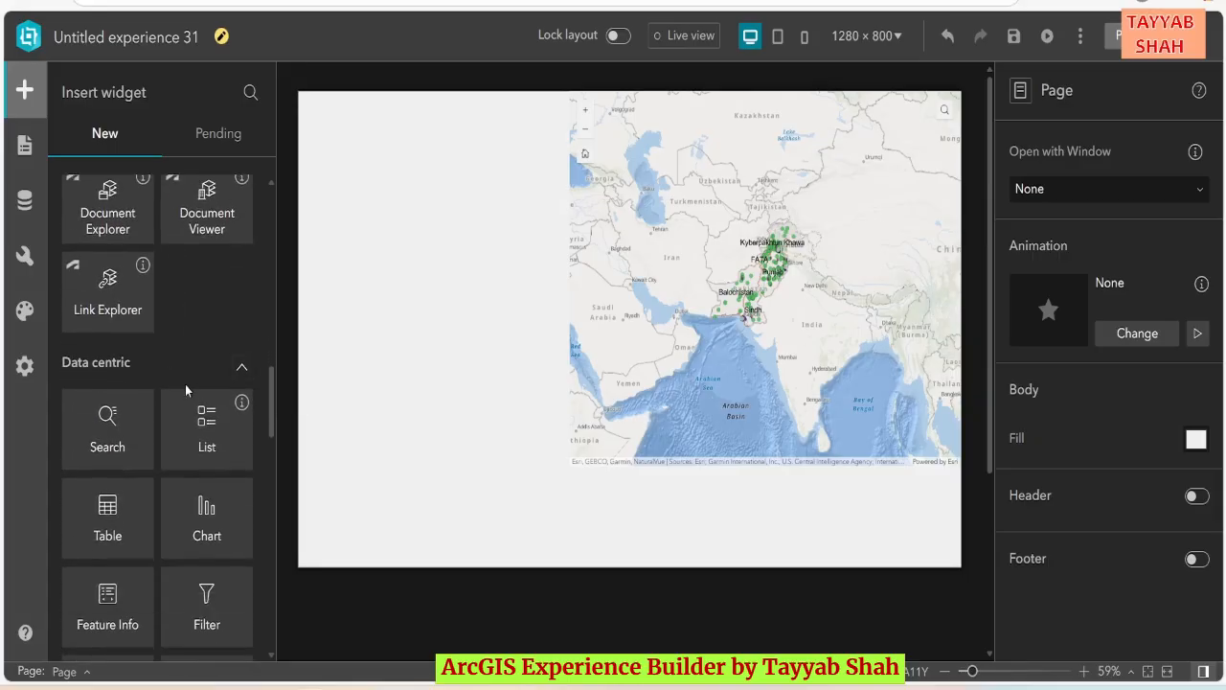
scroll(134, 367, down, 1)
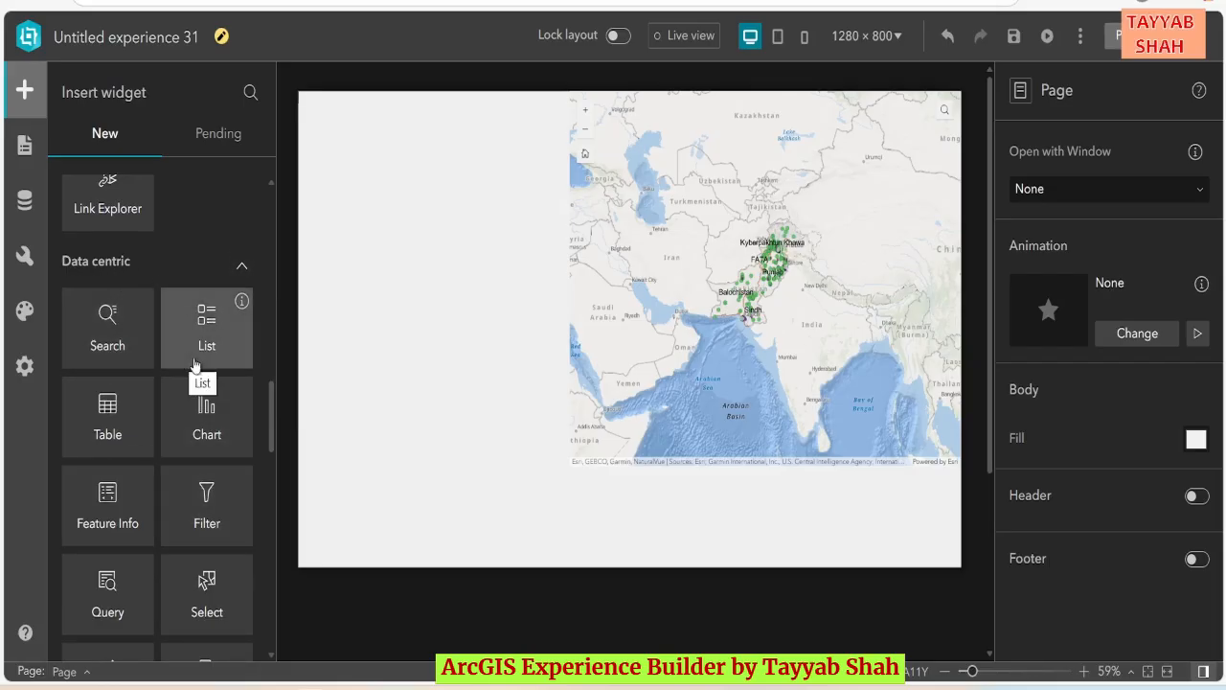
drag(206, 326, 361, 184)
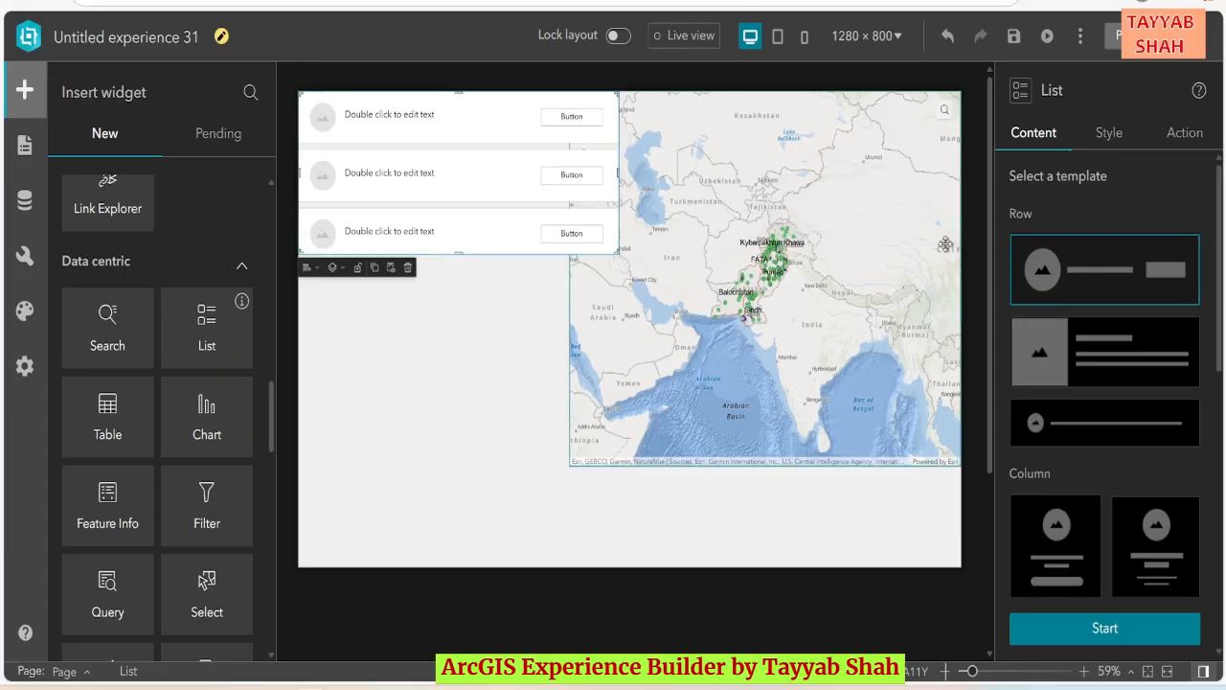
Apply the compact row template with a small image and a single text line to the list
click(1071, 432)
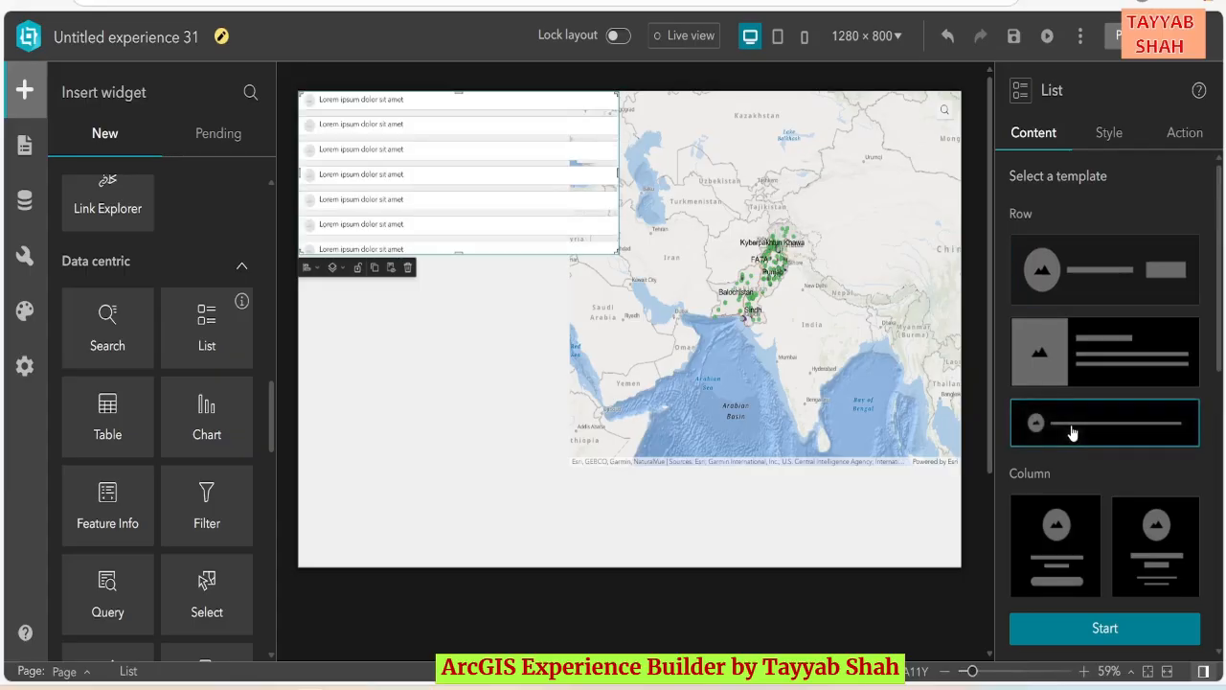
scroll(1071, 432, down, 5)
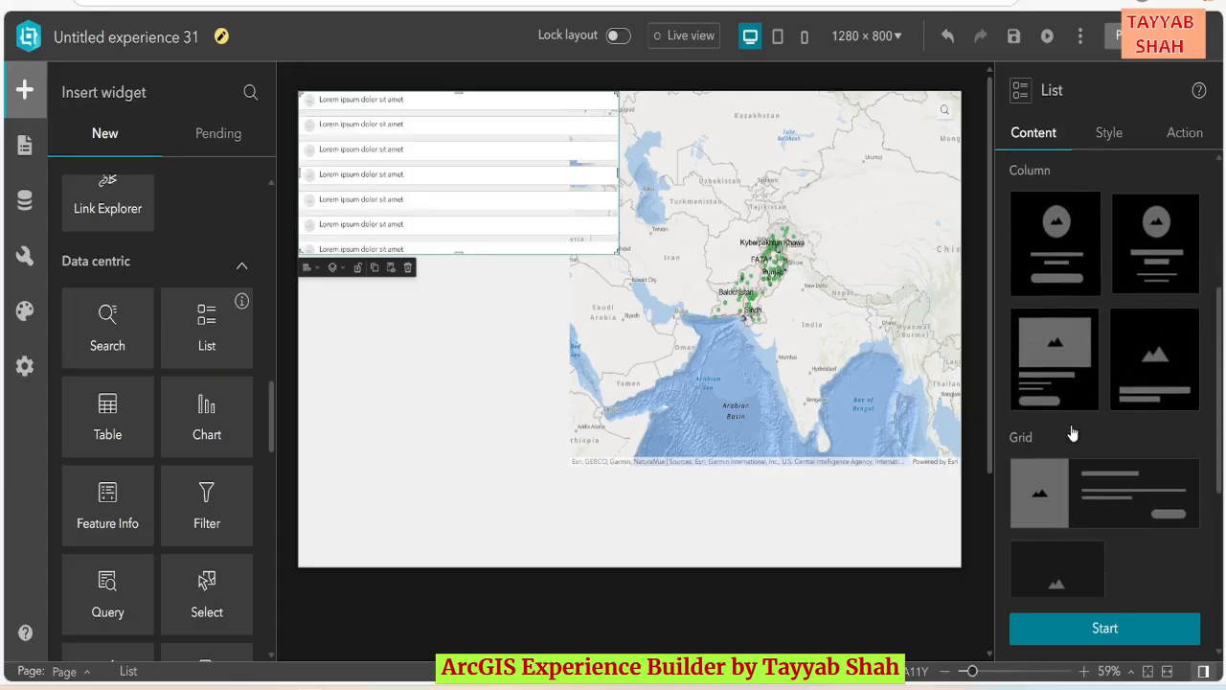
scroll(1073, 431, down, 3)
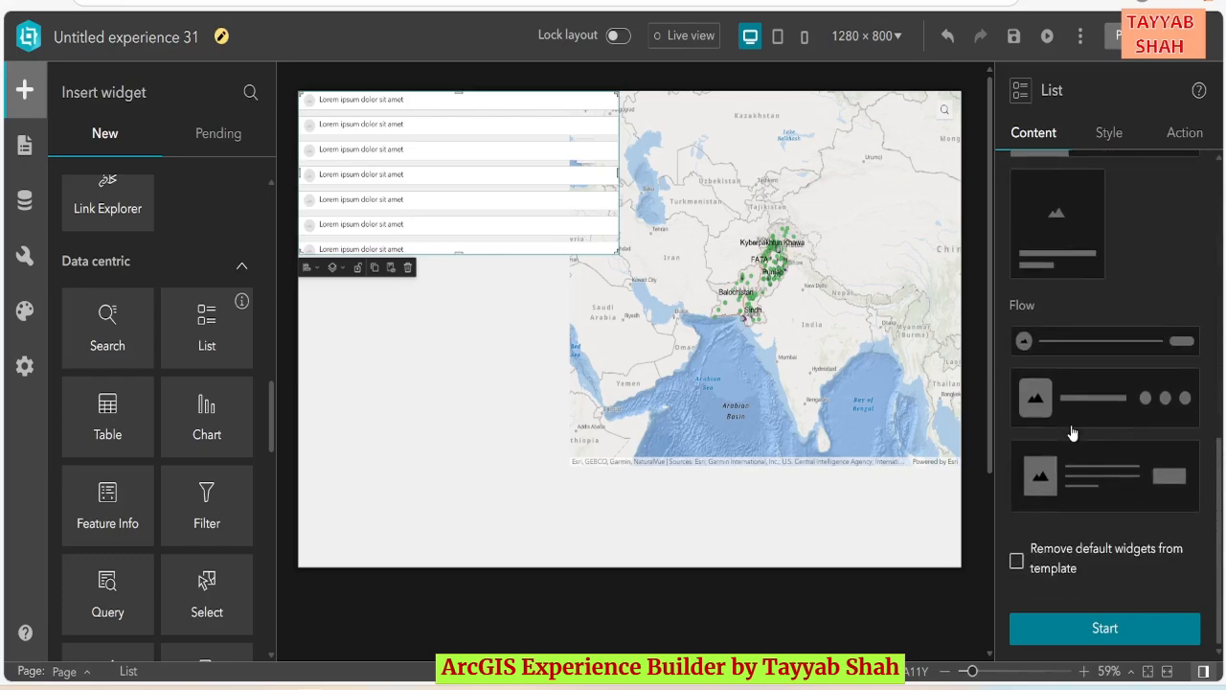
click(1112, 634)
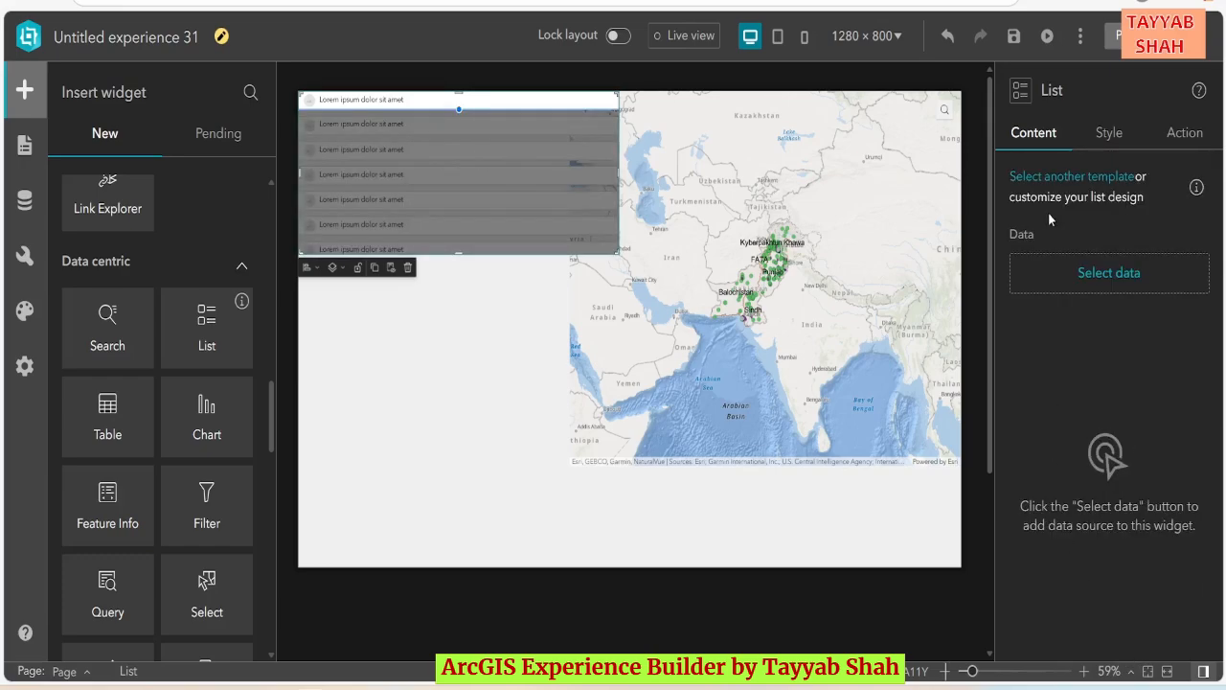
Connect the list to the University List (HEC 2024) layer of Uni_GISDegree_Map
click(1092, 277)
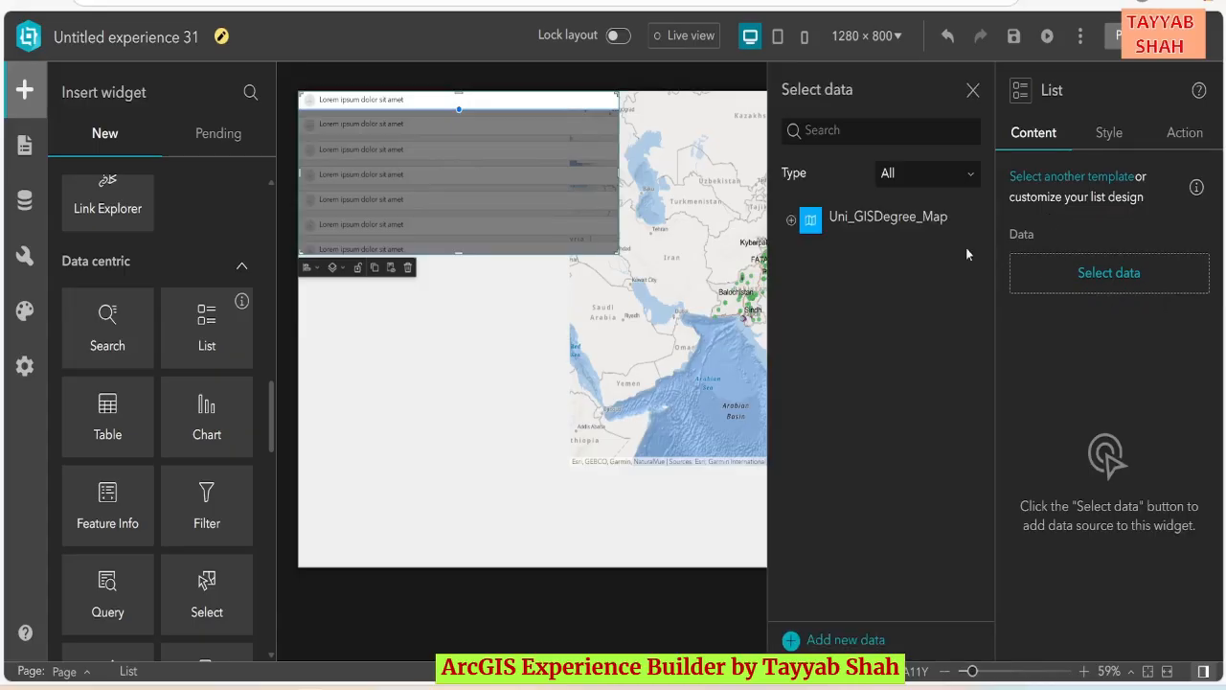
click(793, 221)
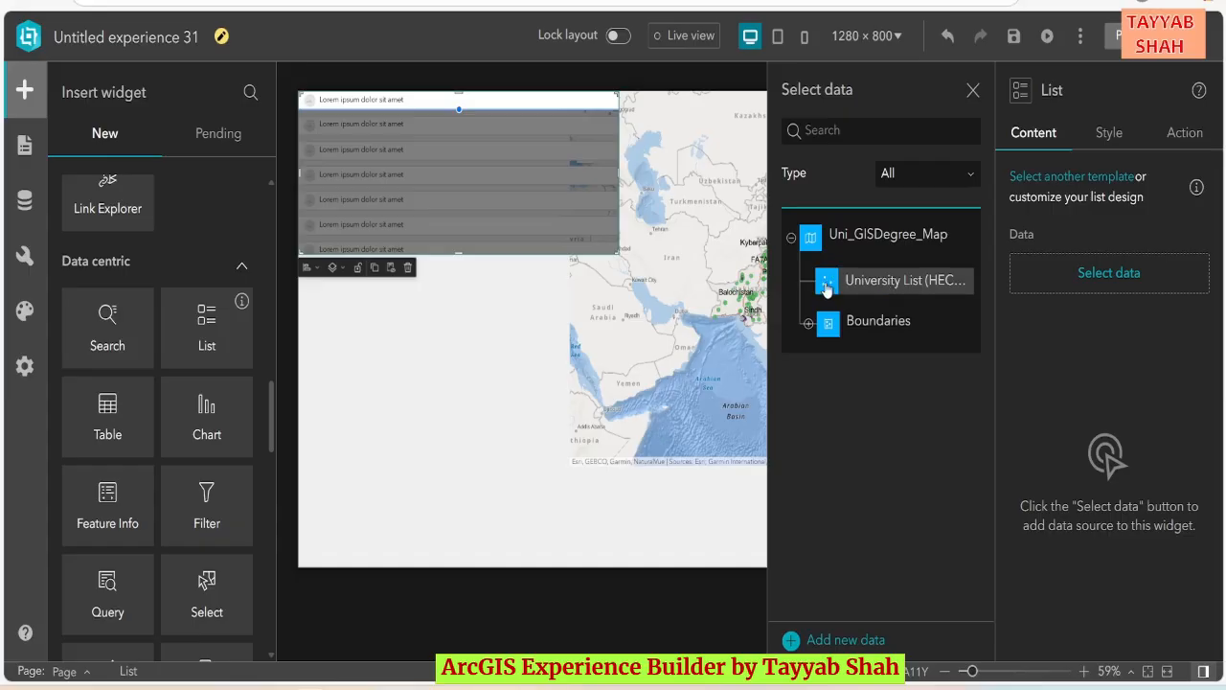
click(847, 284)
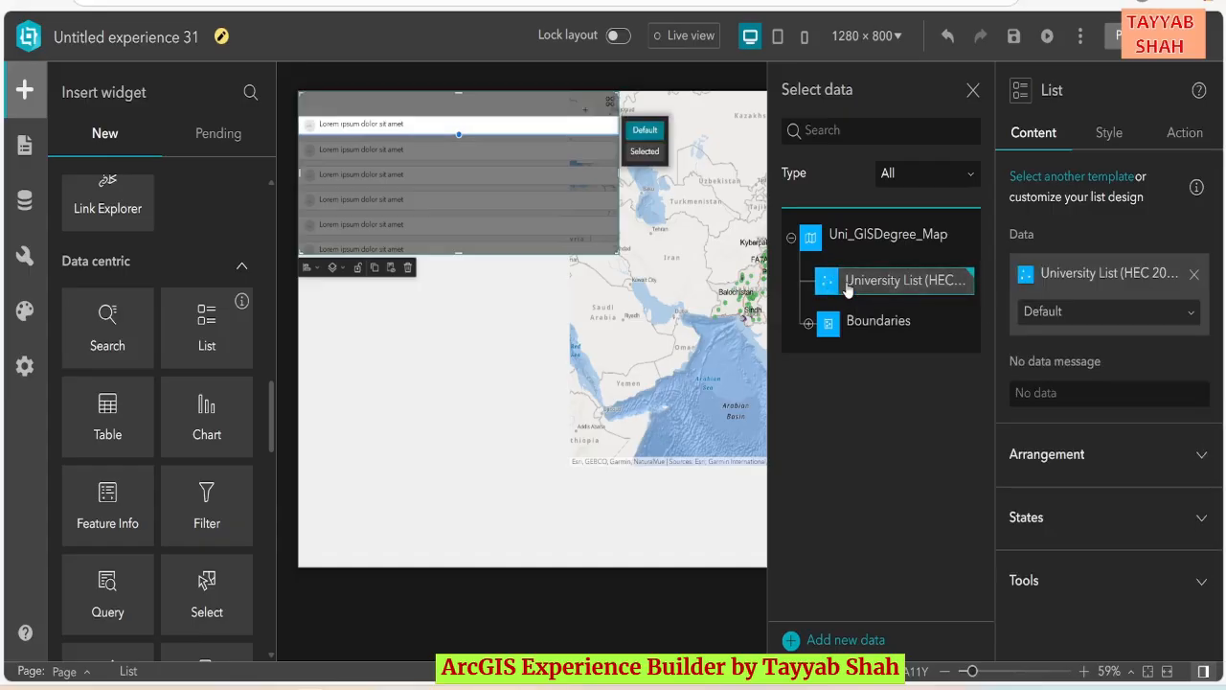
Set the list's vertical spacing to 0 px in its arrangement settings
click(1077, 457)
scroll(1077, 458, down, 4)
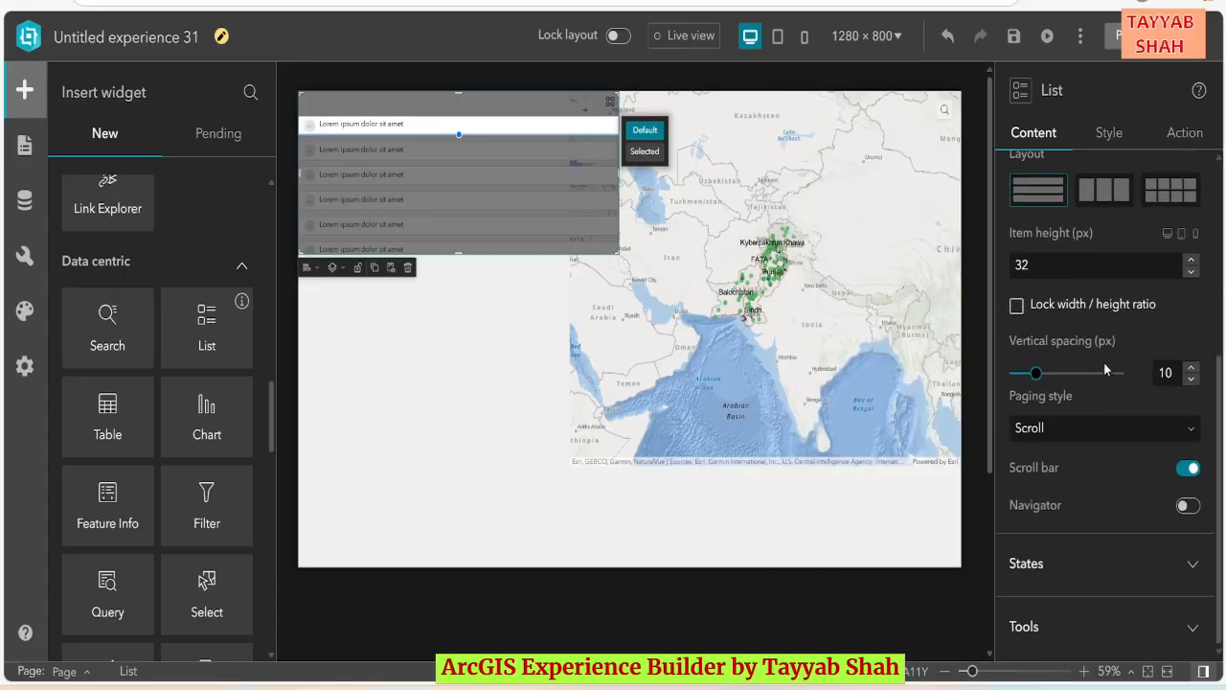
click(1191, 382)
click(1191, 381)
click(1191, 381)
click(1191, 382)
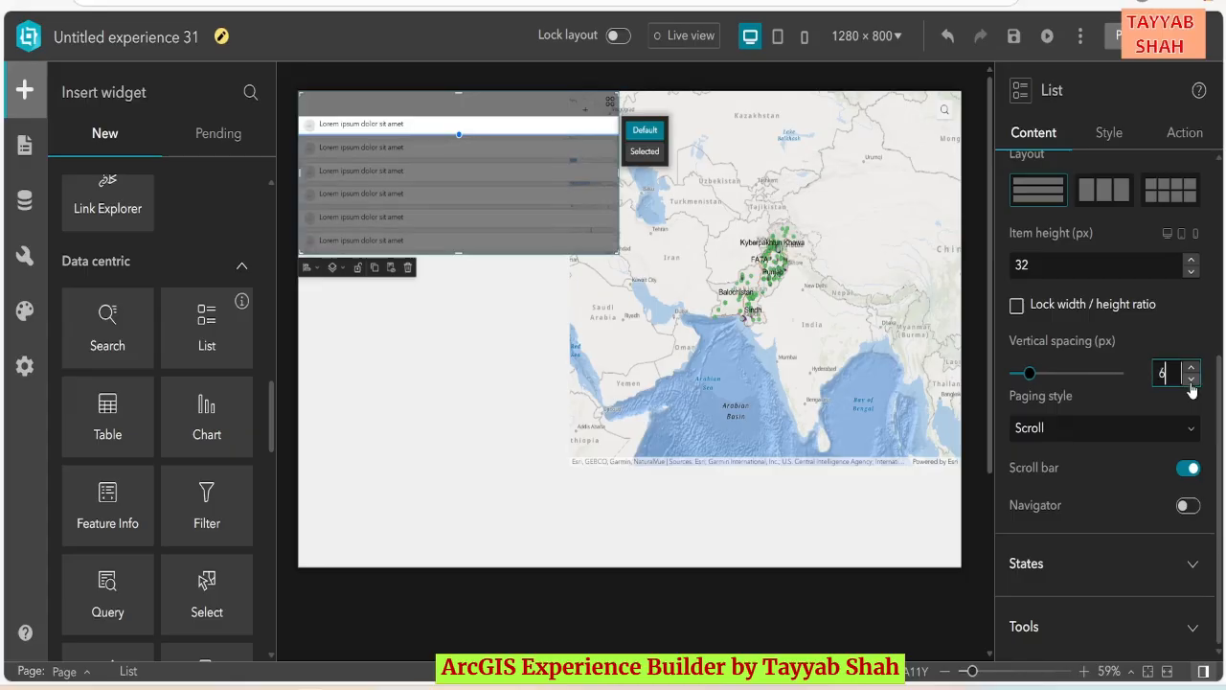
click(1191, 381)
click(1191, 381)
click(1191, 379)
click(1191, 380)
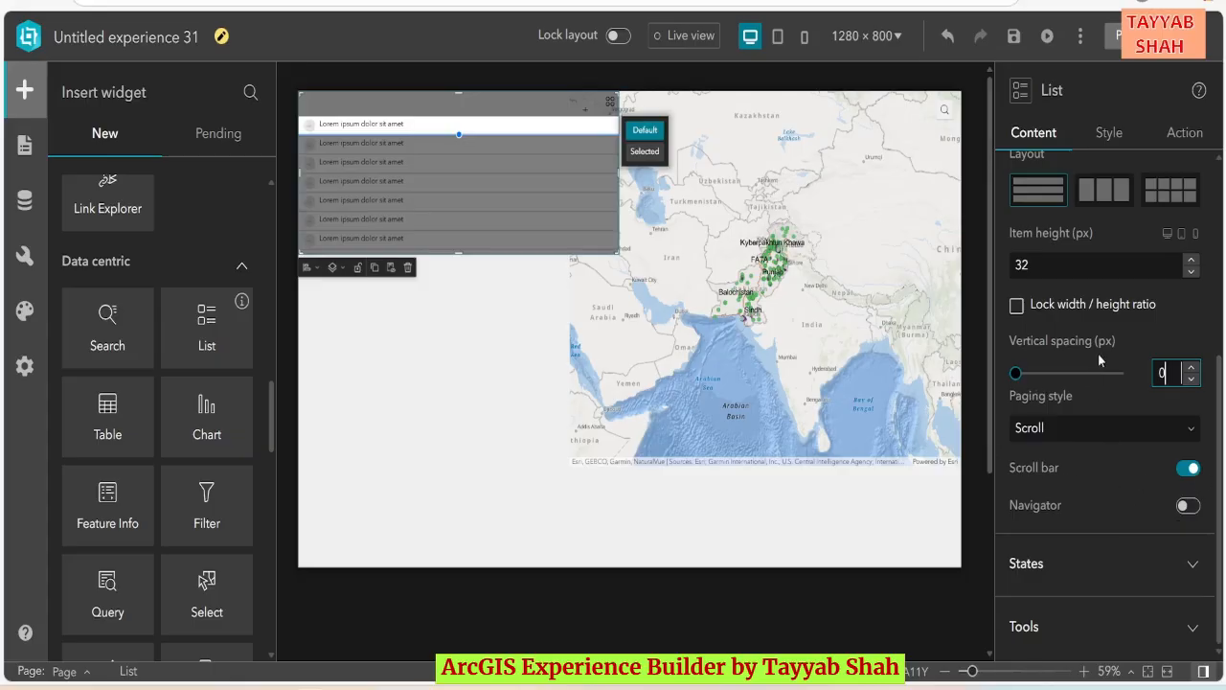
Fill the list item's text with the dynamic attributes University Name_Updated and PROVINCE1, separated by a comma
double_click(384, 123)
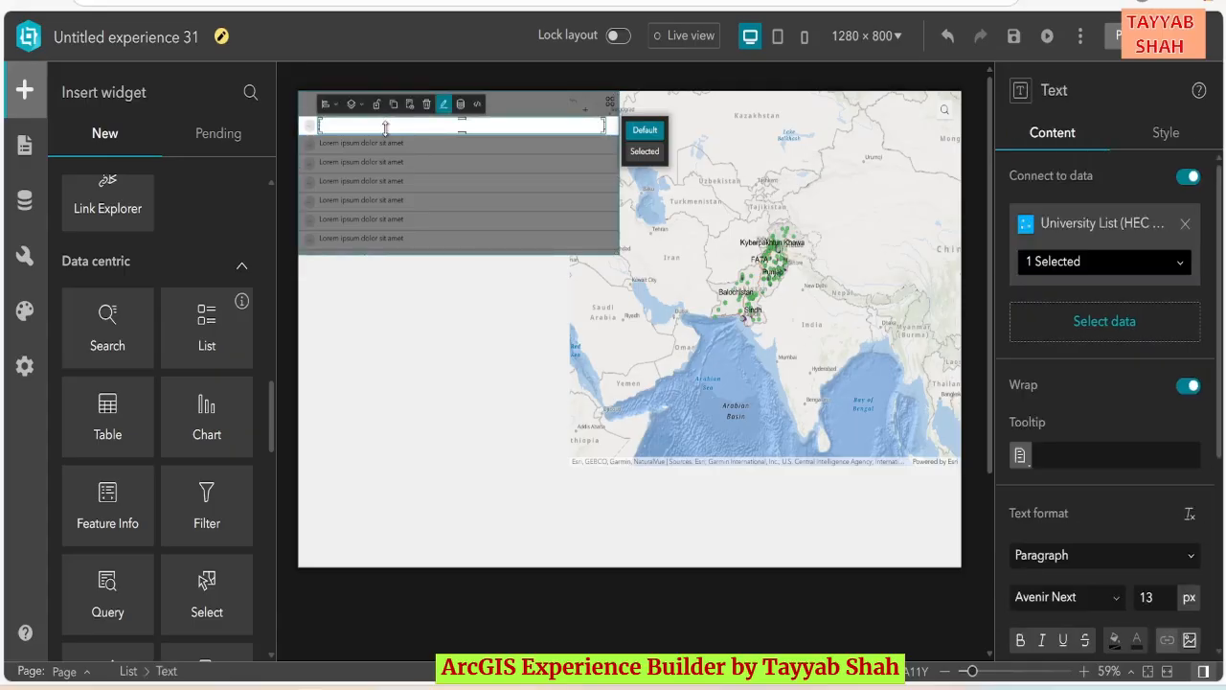
click(461, 105)
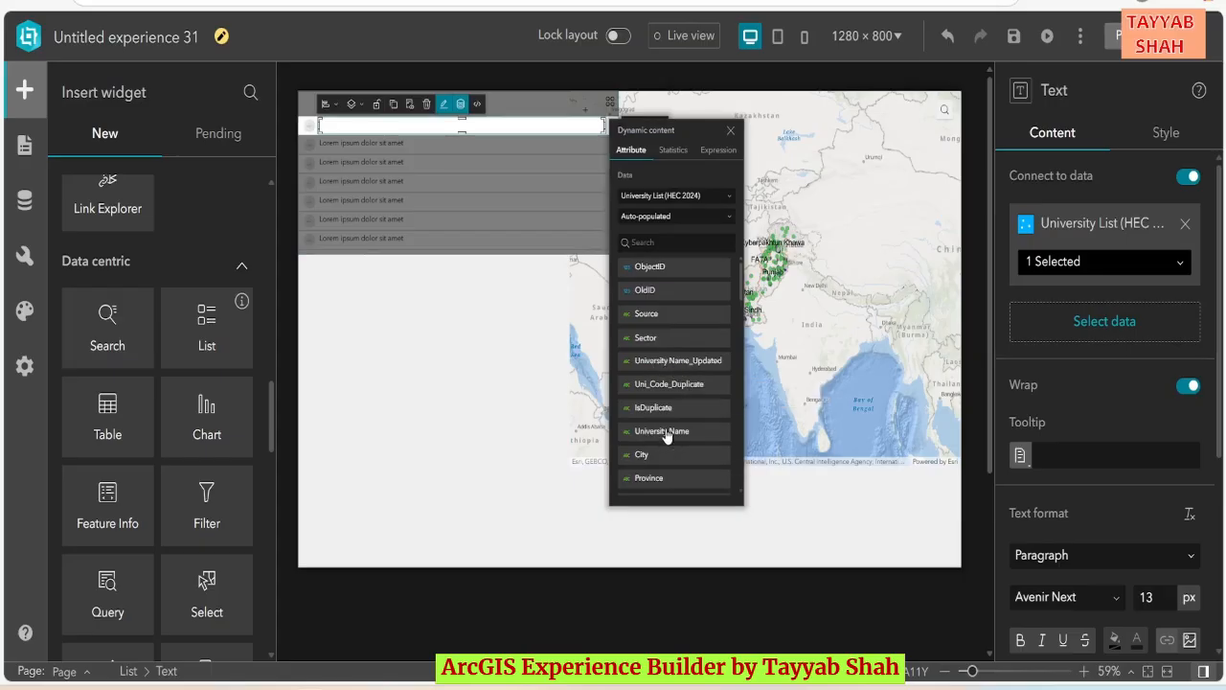
scroll(668, 422, down, 1)
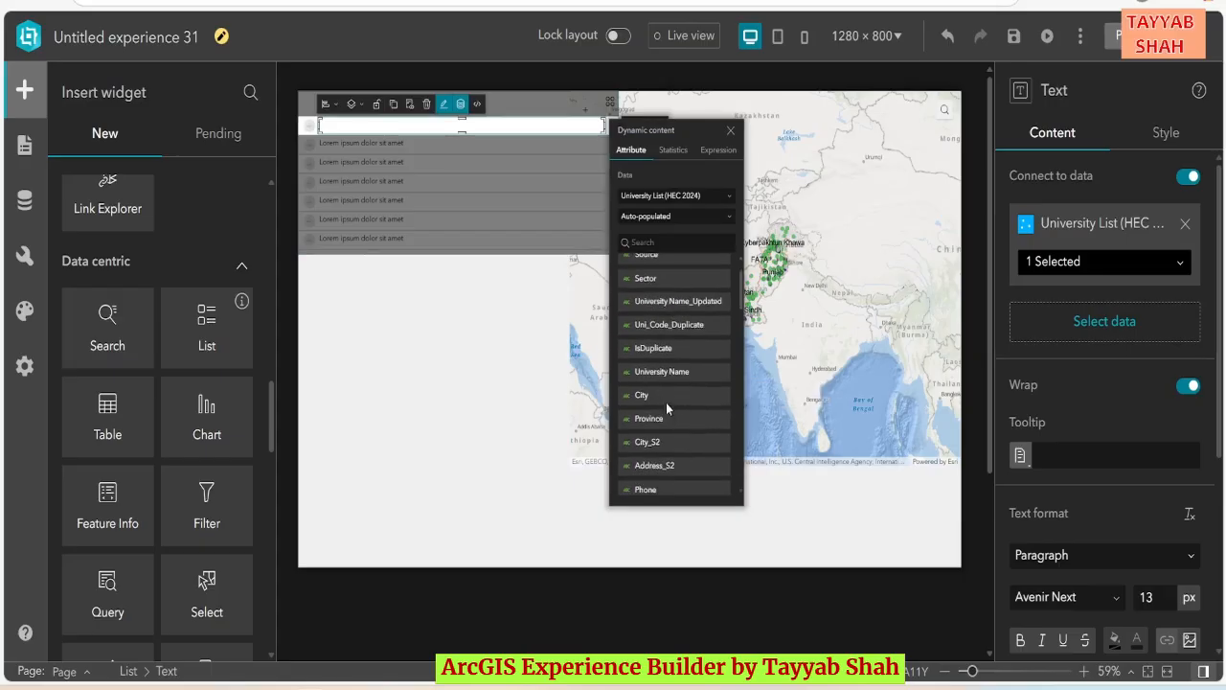
click(677, 303)
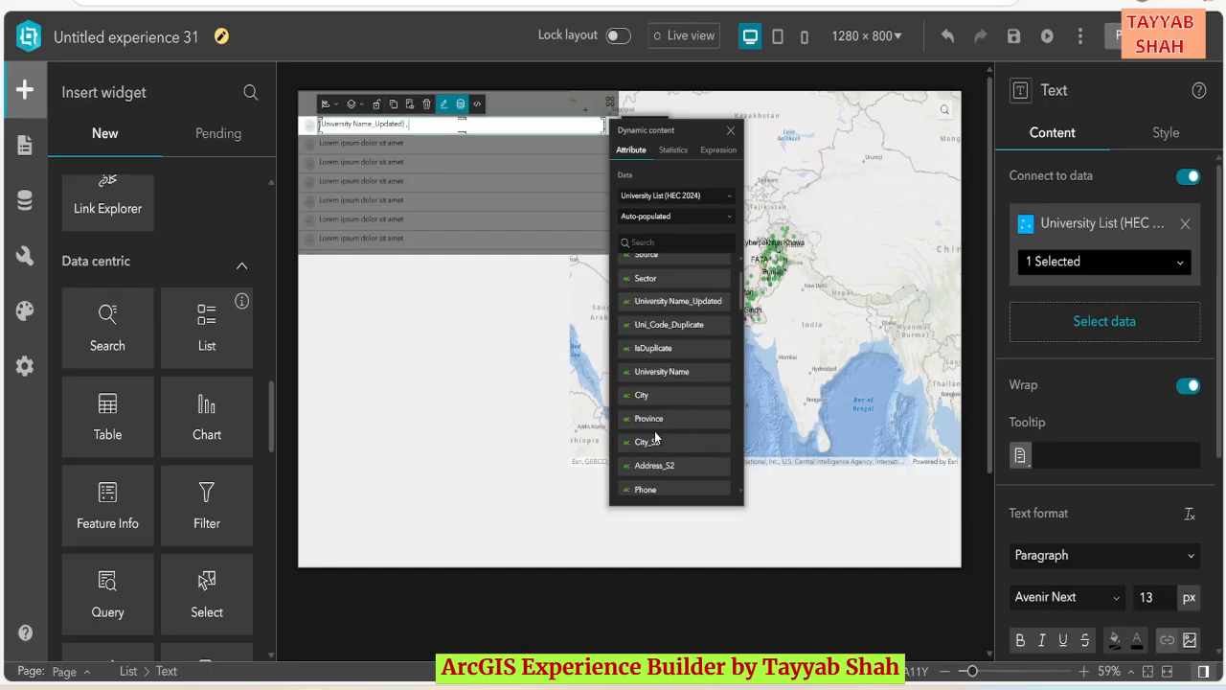
scroll(690, 422, down, 6)
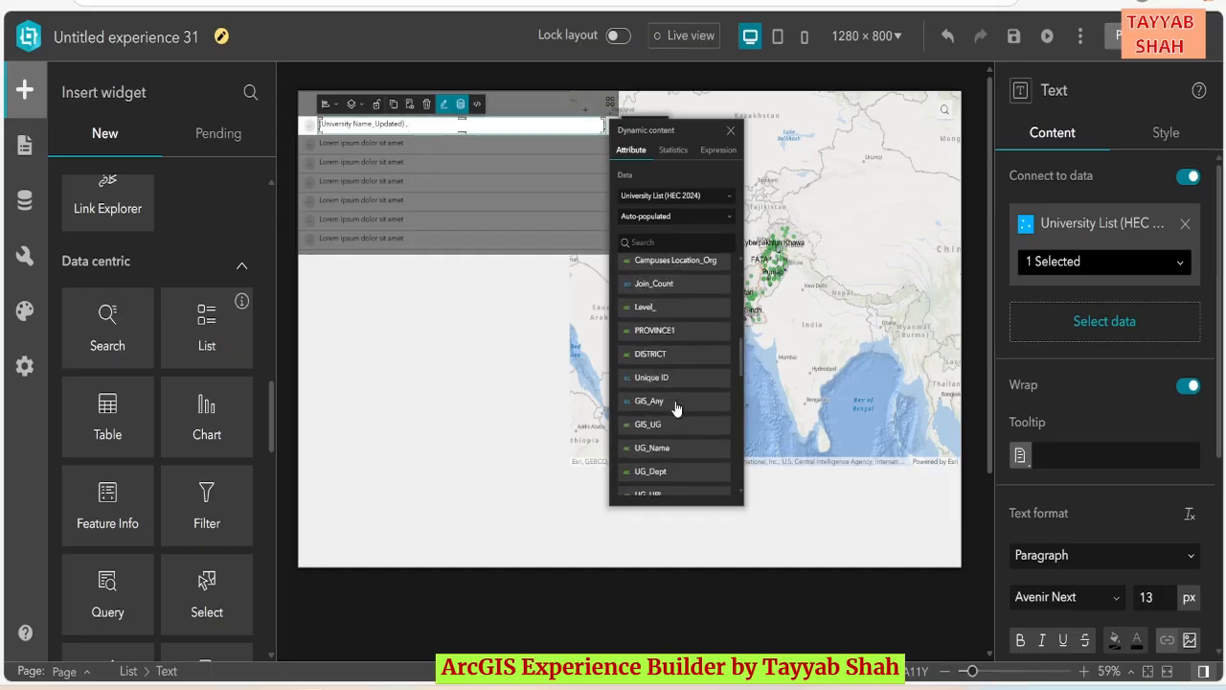
click(656, 331)
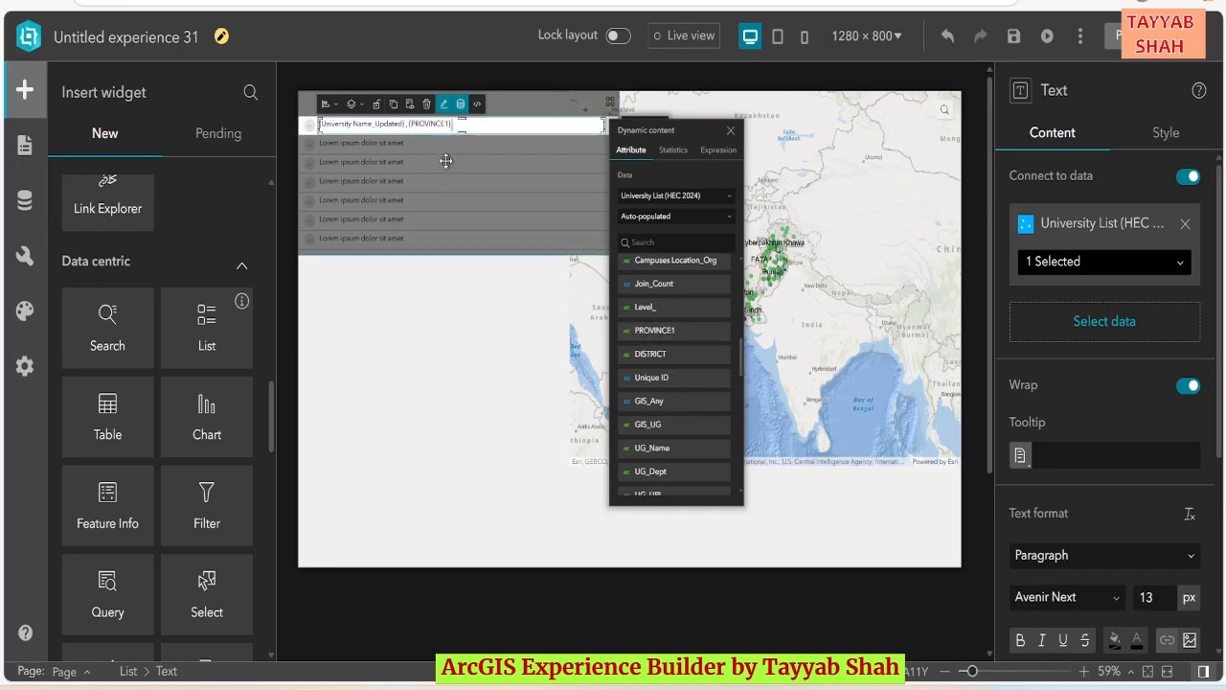
click(430, 352)
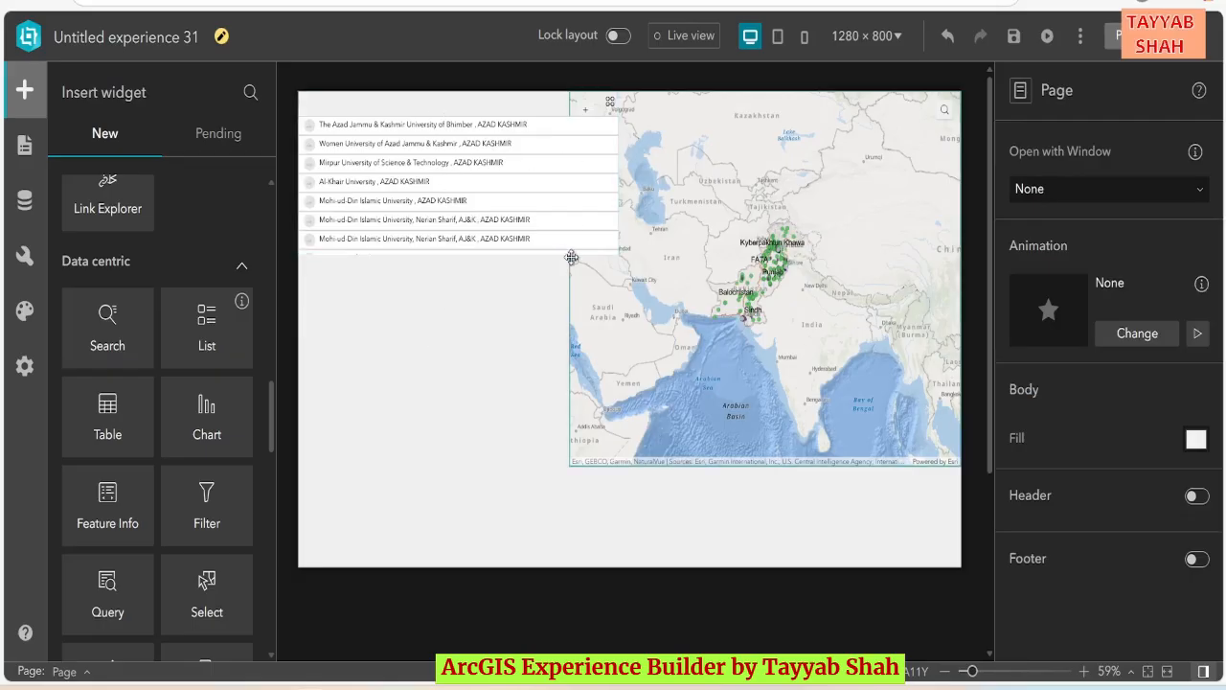
Resize the list to the page's full height, with its right edge meeting the map's left edge
click(592, 230)
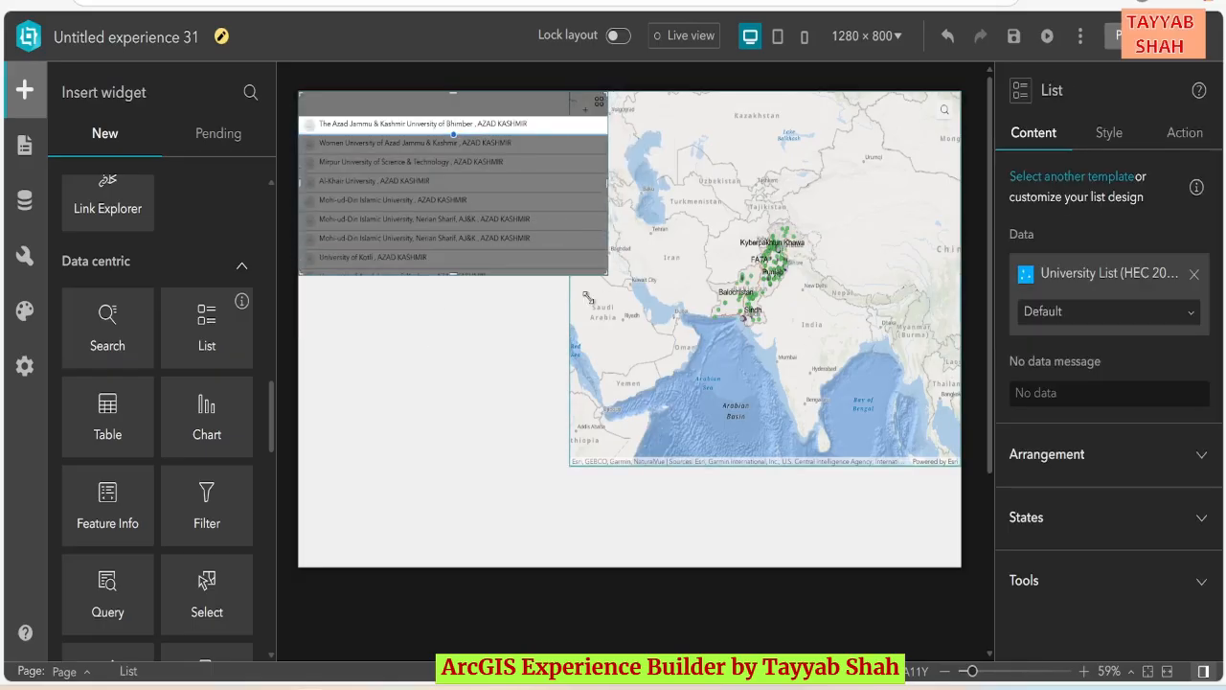
drag(588, 298, 571, 566)
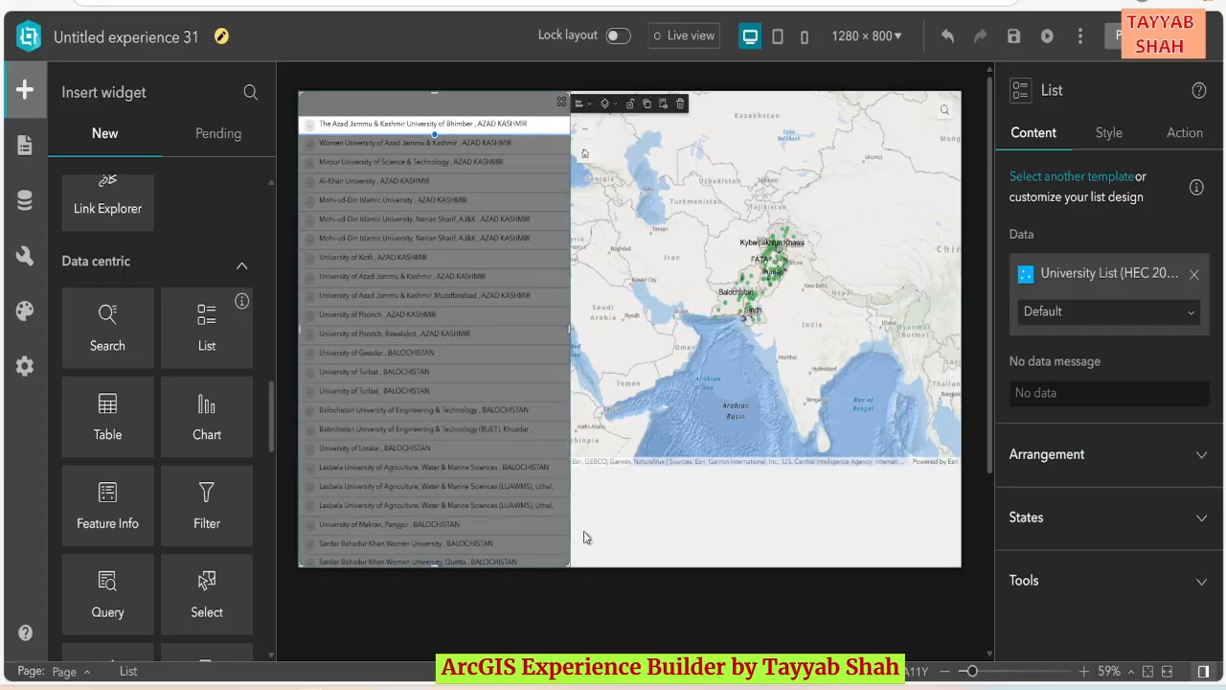
Save the experience and open its preview
click(693, 382)
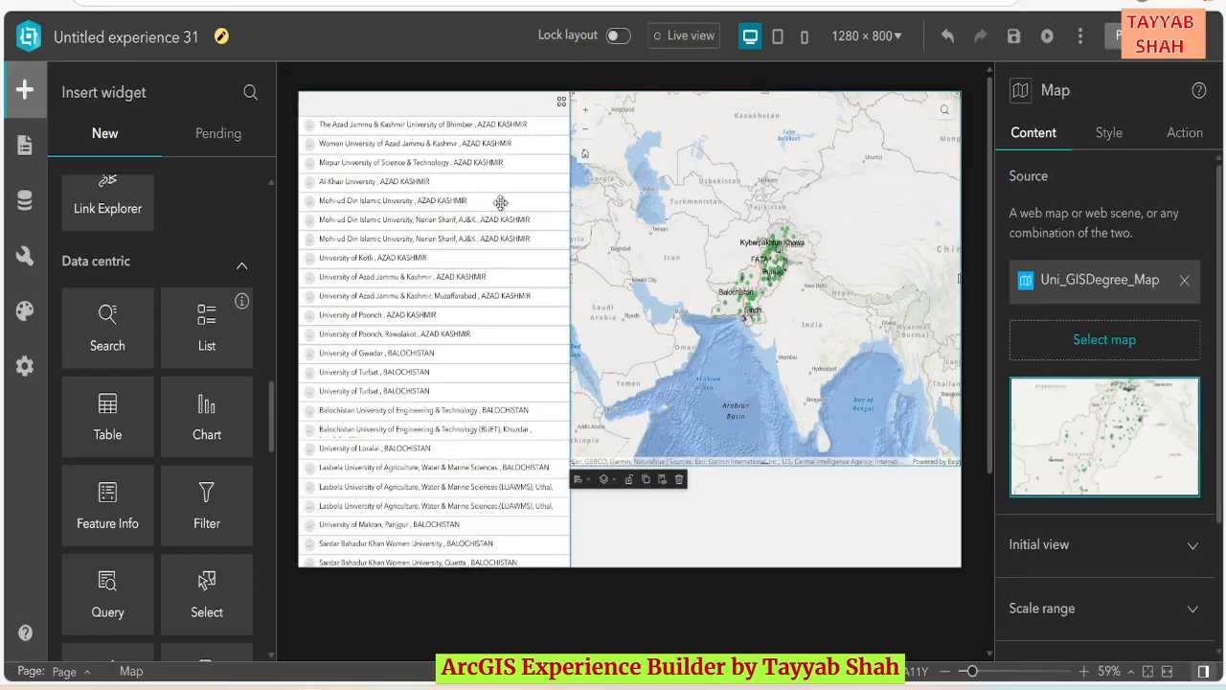
click(1014, 37)
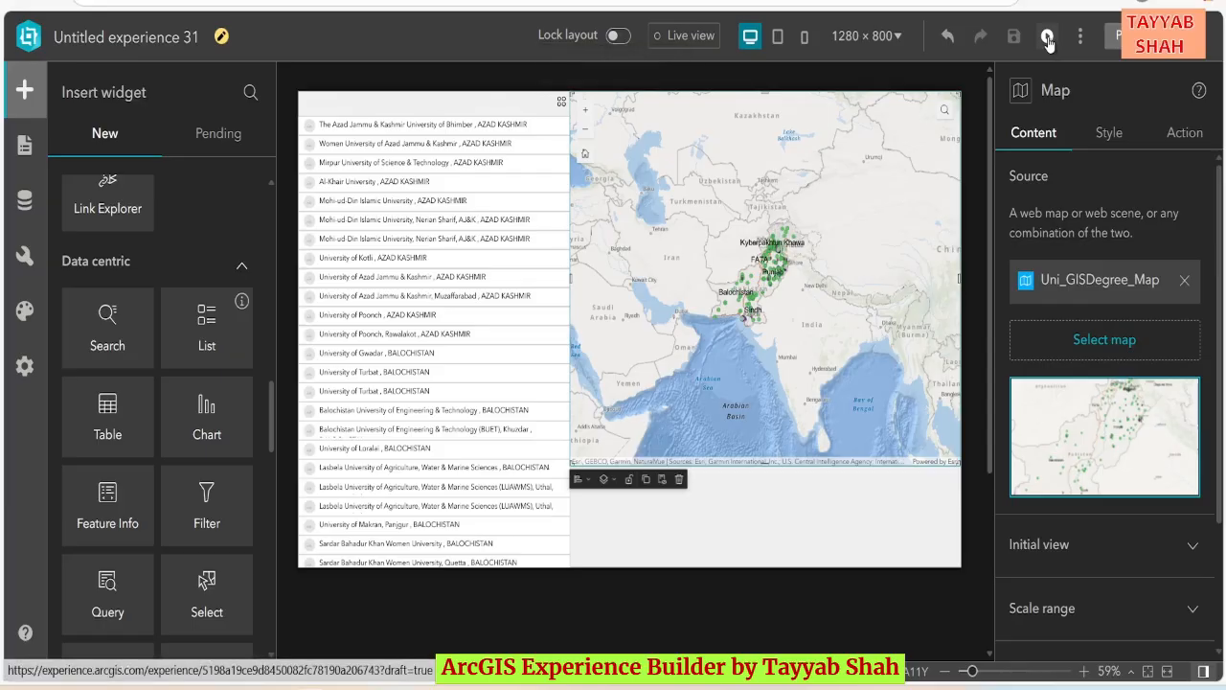
click(1048, 38)
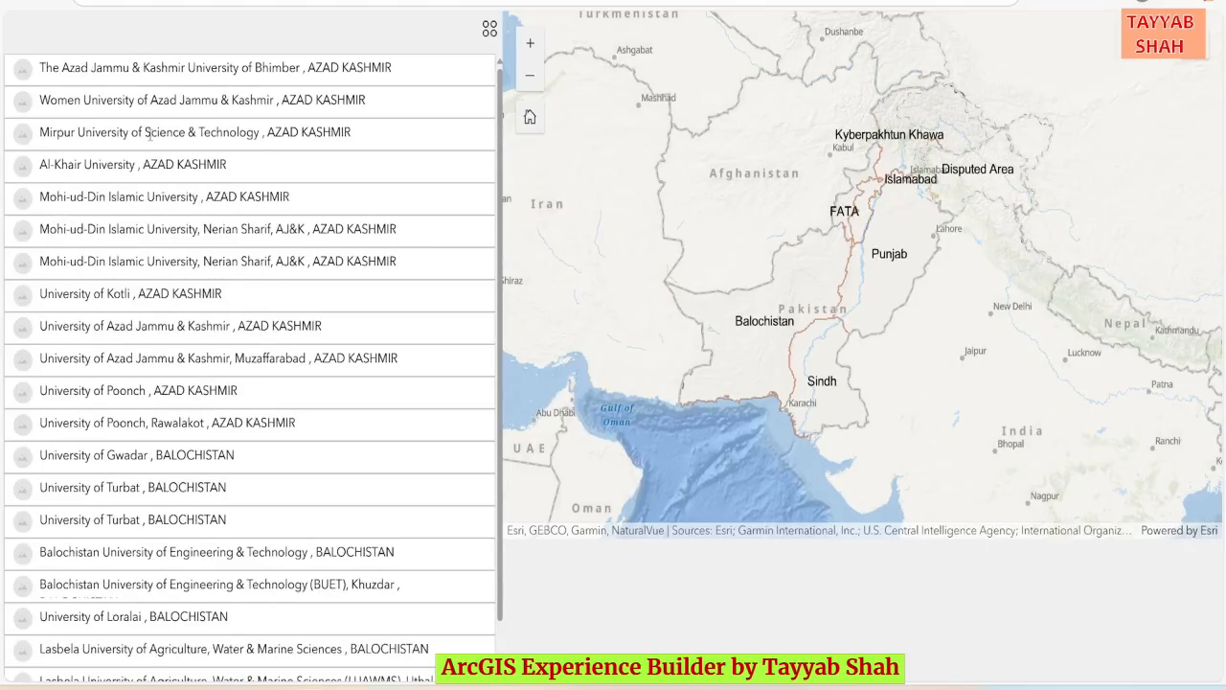
Browse the university list in the preview and select several Punjab universities to check how they highlight on the map
scroll(254, 251, down, 12)
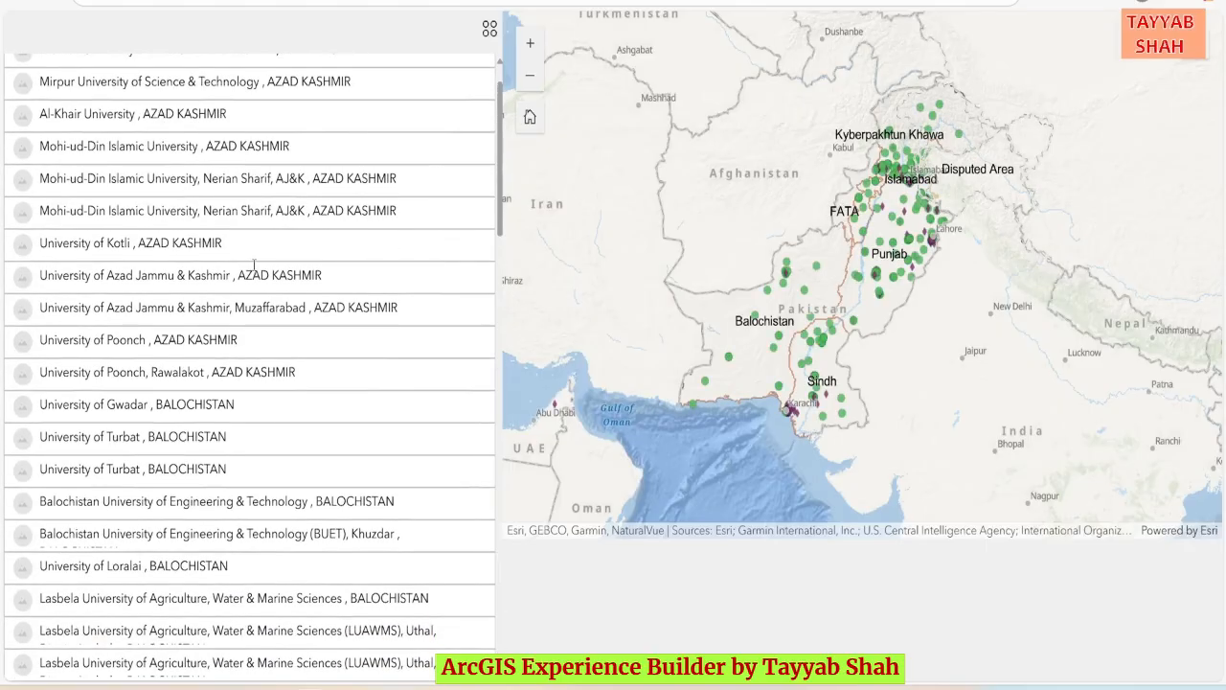
scroll(254, 251, down, 15)
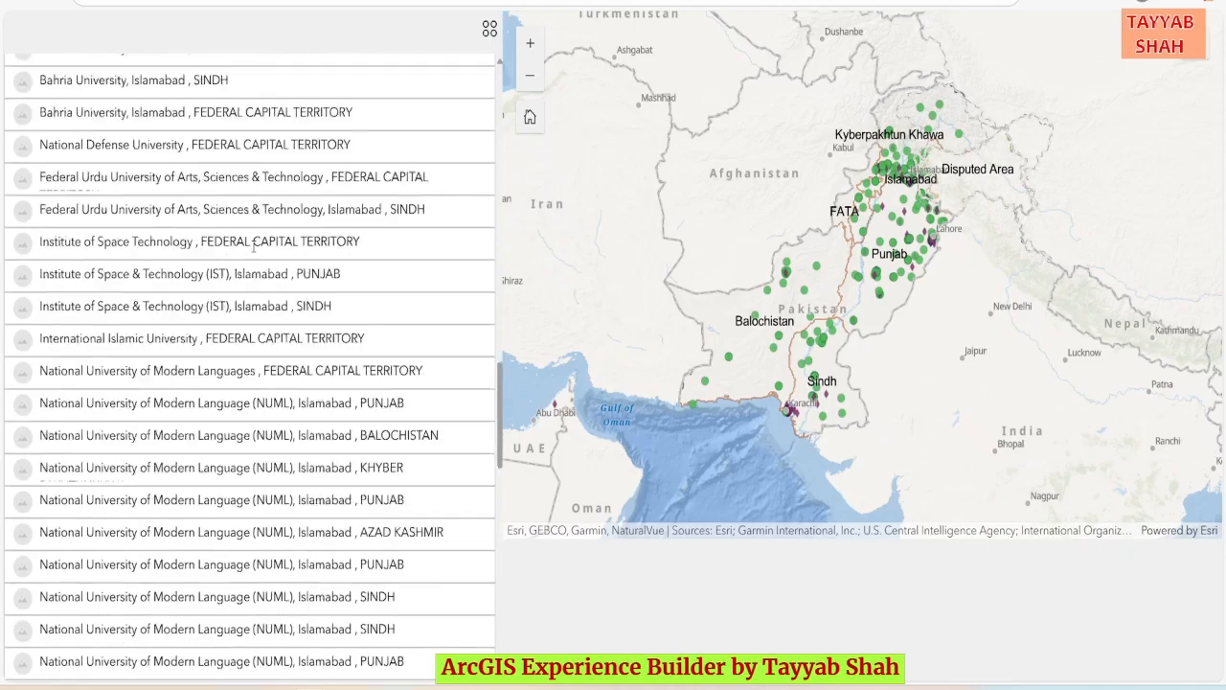
scroll(254, 251, down, 15)
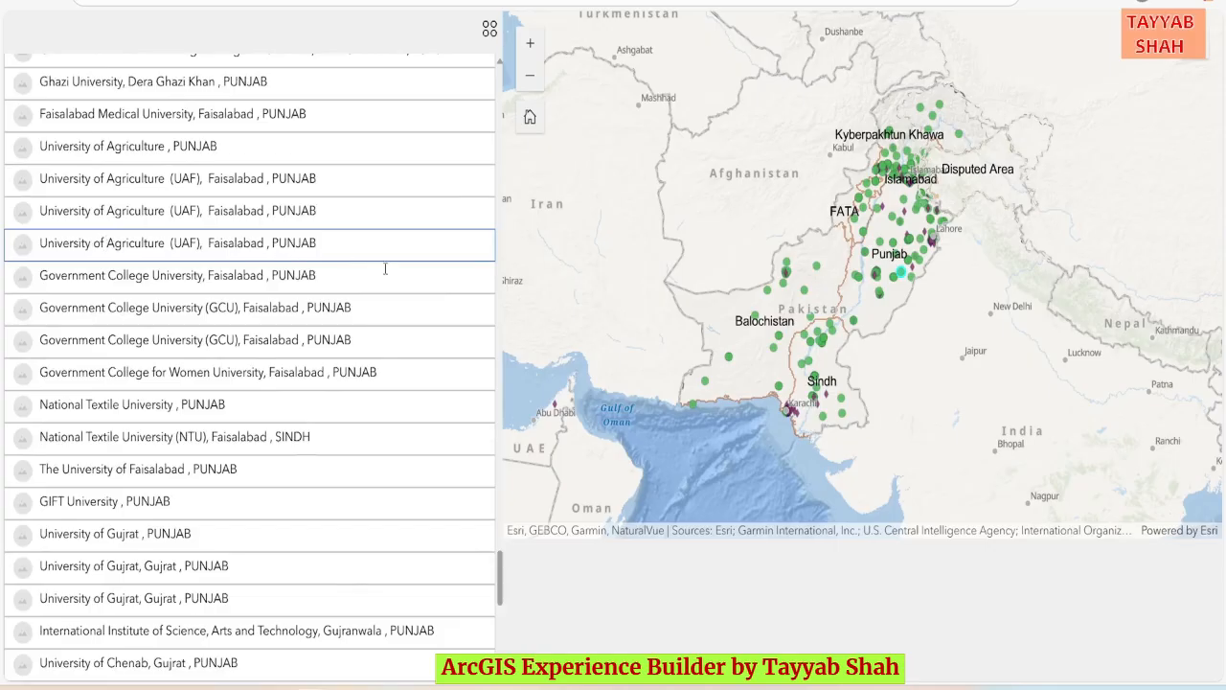
scroll(254, 275, down, 4)
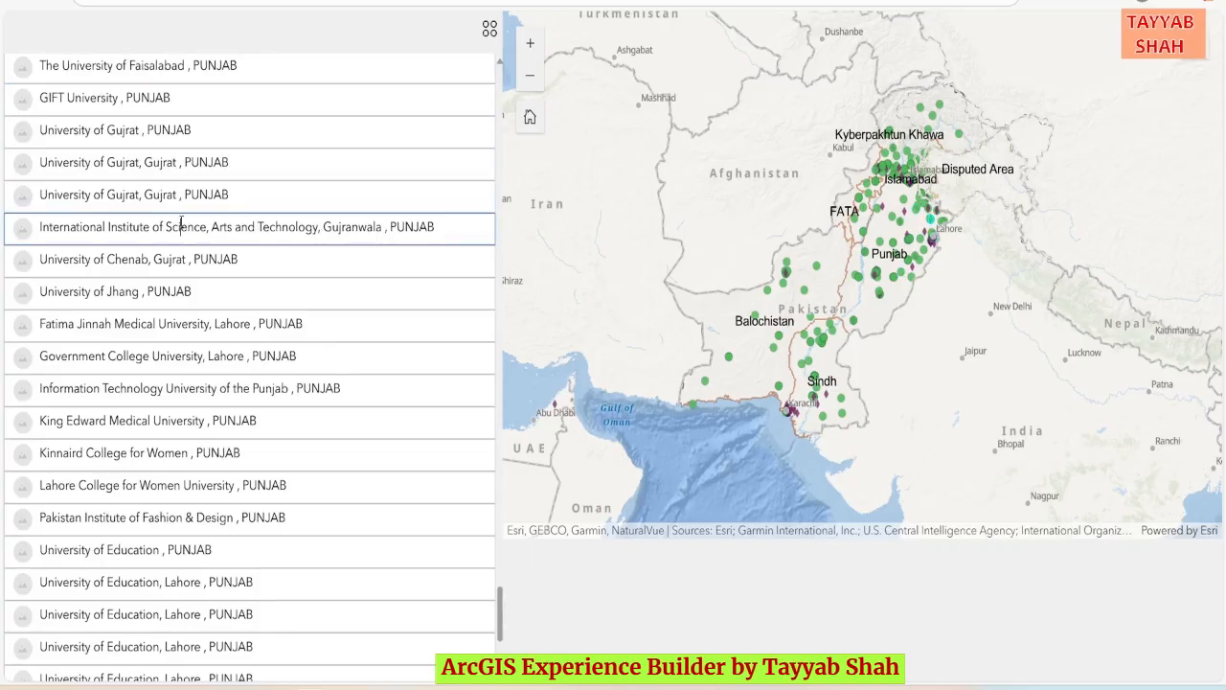
scroll(172, 251, down, 3)
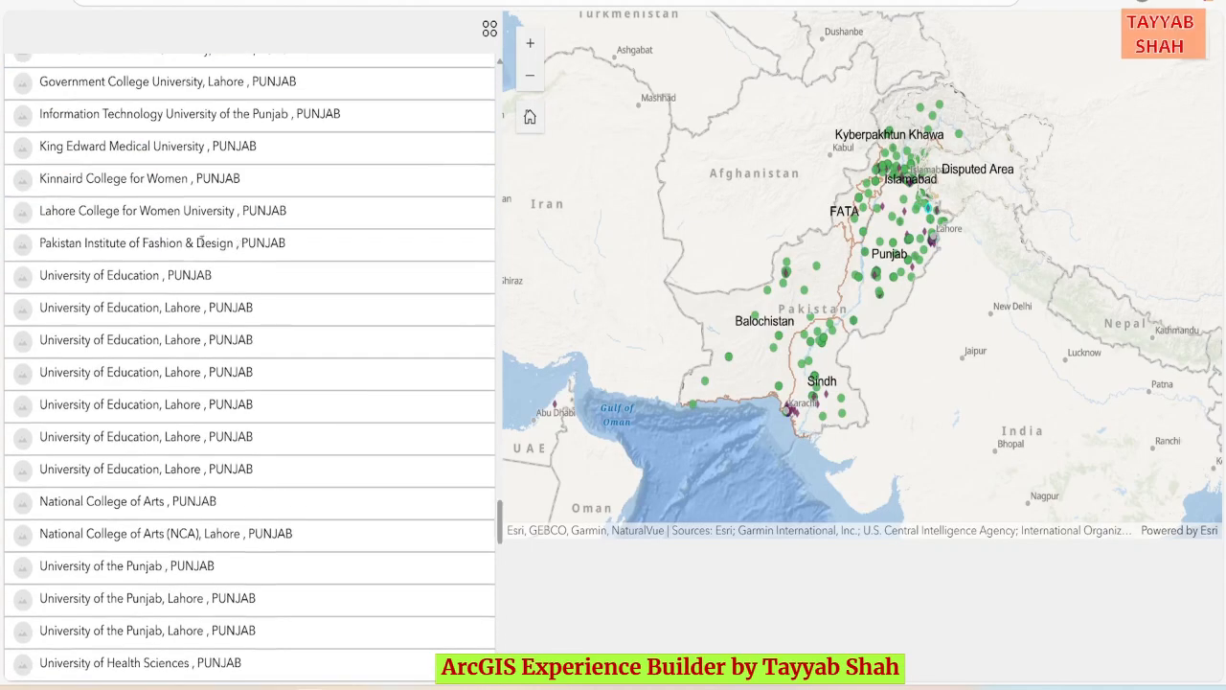
scroll(190, 241, down, 1)
scroll(190, 241, down, 2)
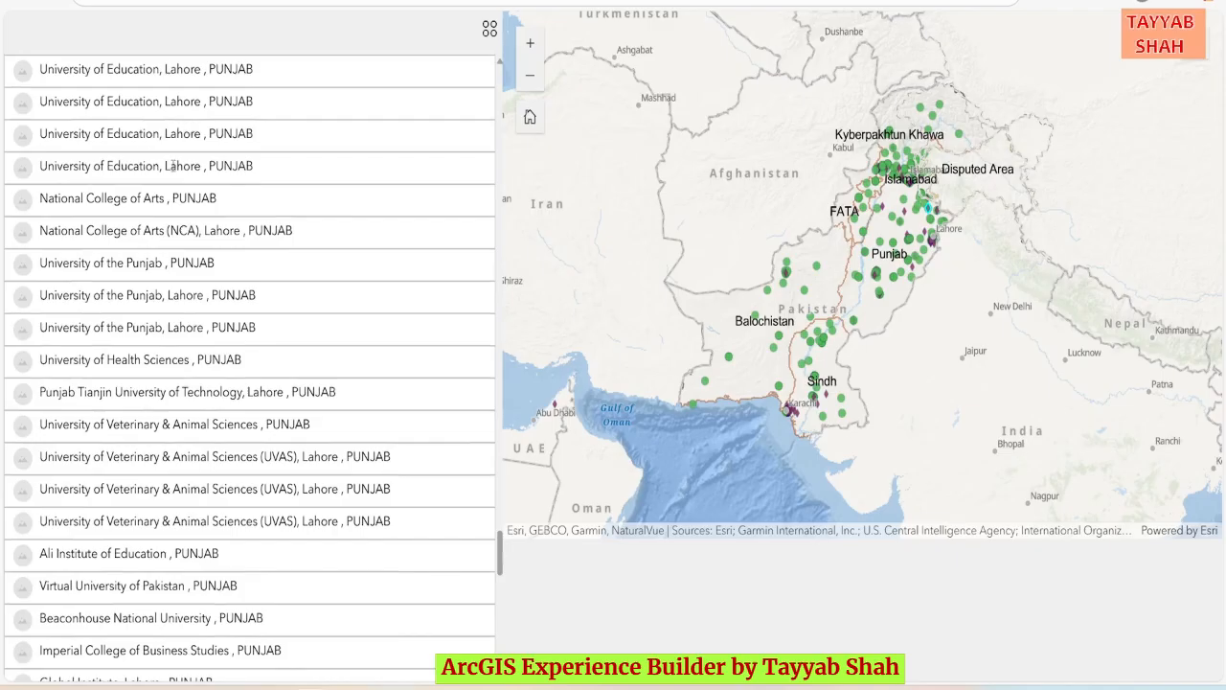
scroll(176, 166, up, 5)
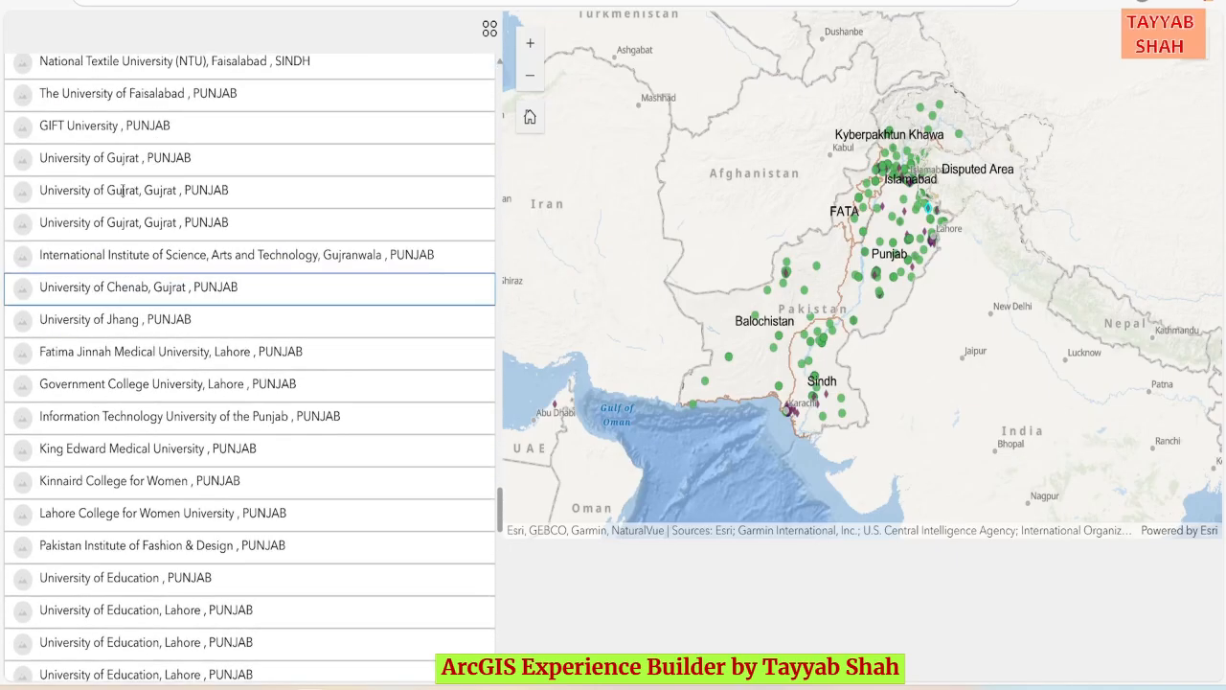
scroll(122, 184, up, 2)
scroll(130, 167, up, 2)
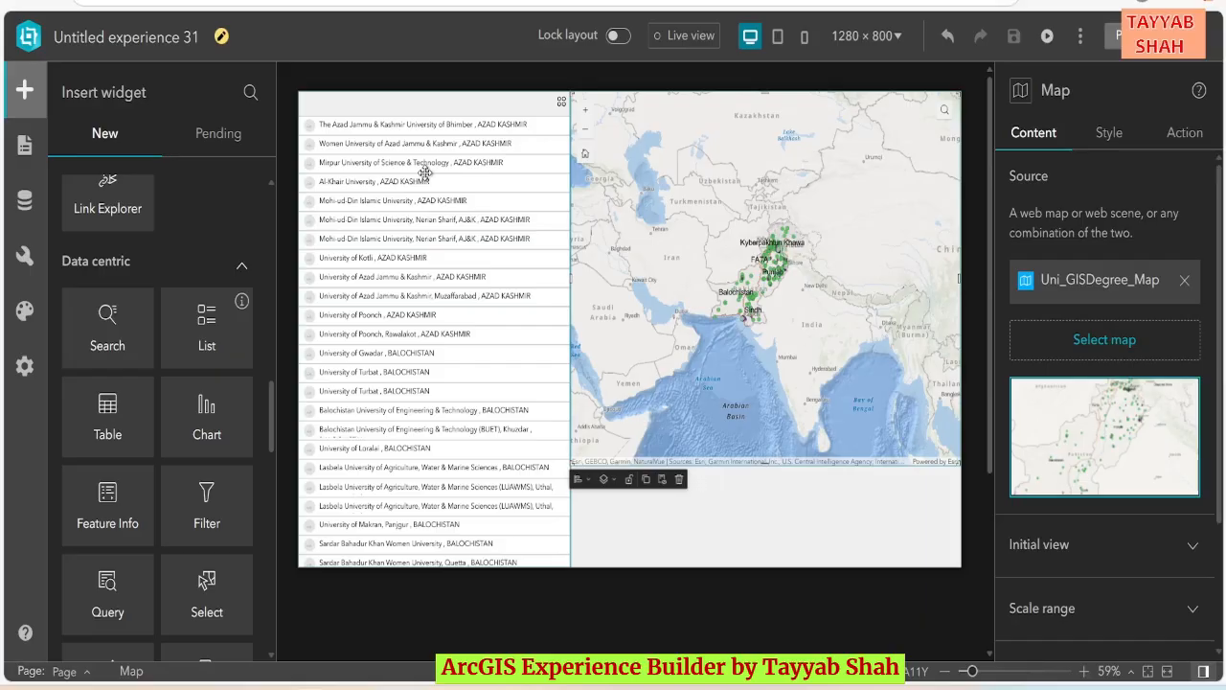
Colour the University Name_Updated attribute in the list item's text dark red
click(439, 123)
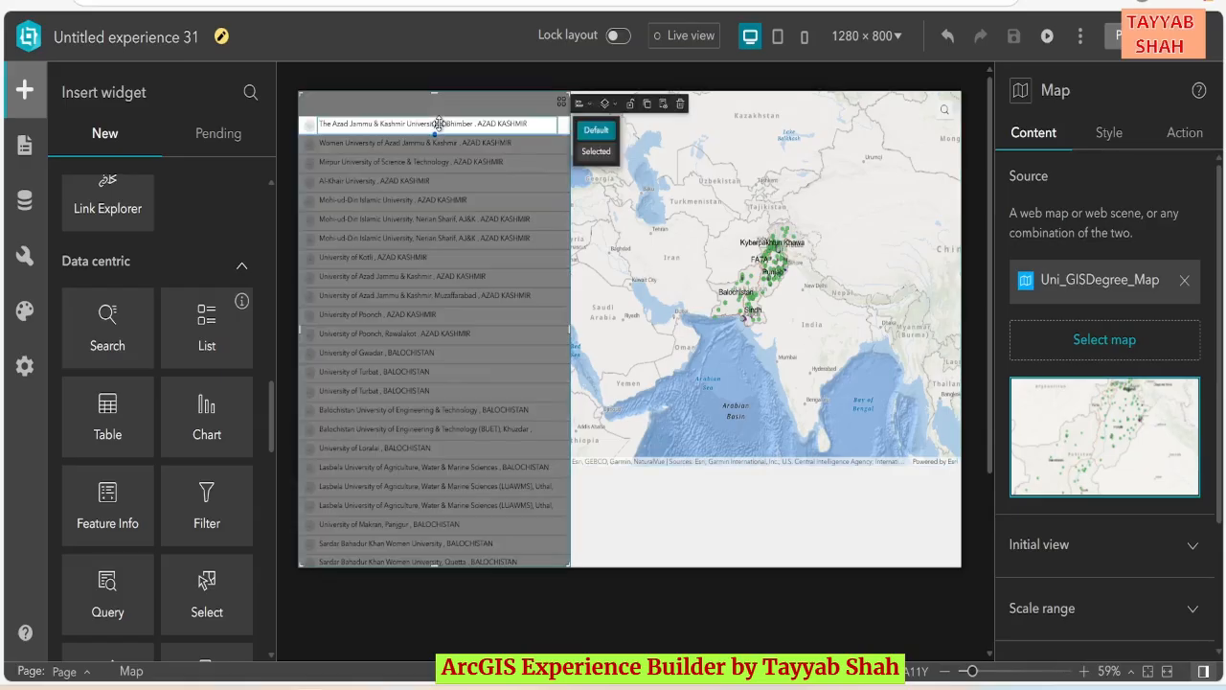
click(388, 132)
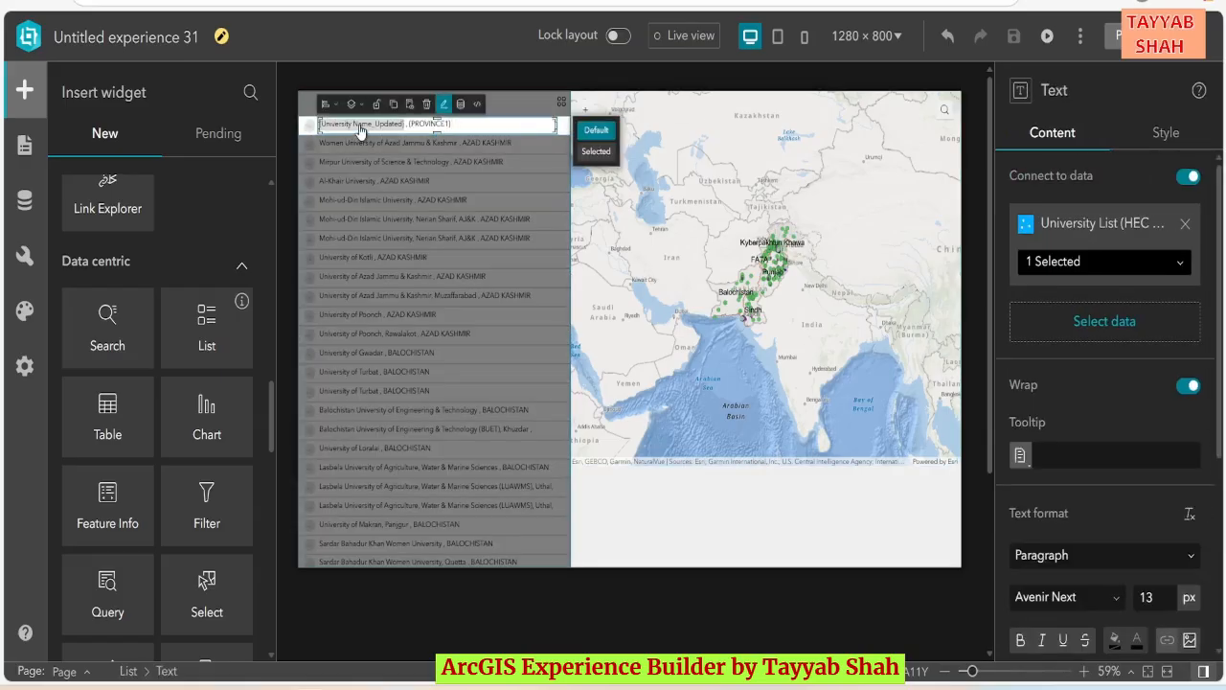
right_click(349, 132)
click(351, 135)
double_click(352, 135)
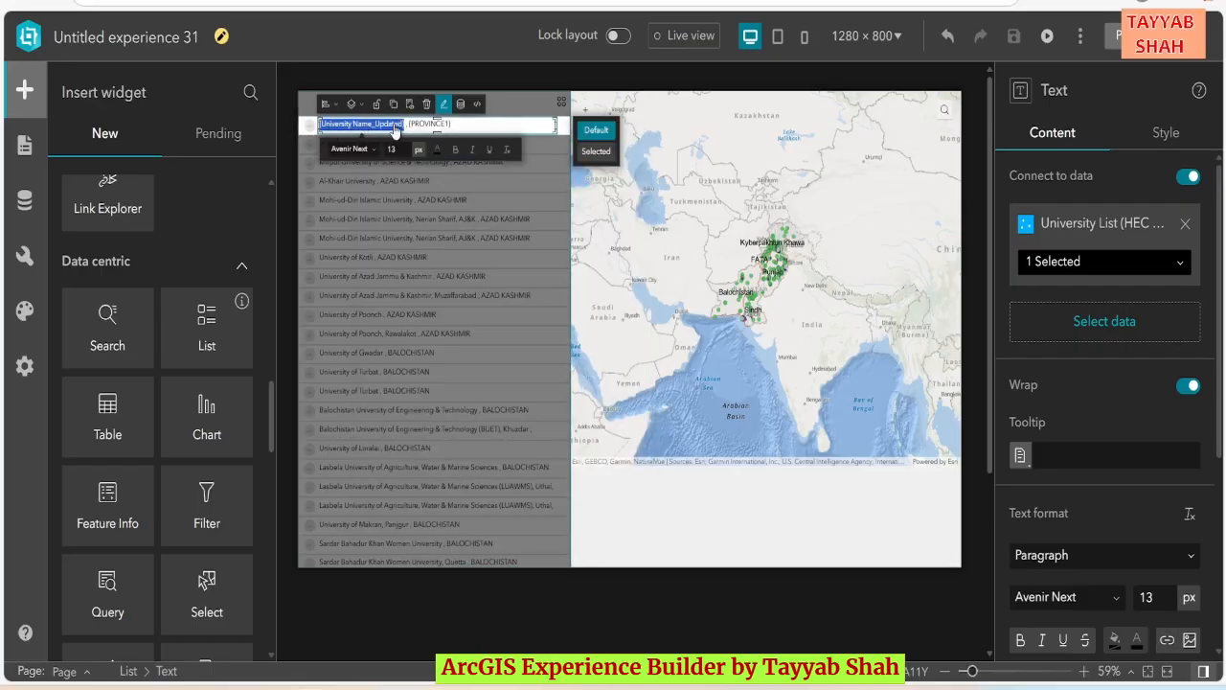
click(437, 149)
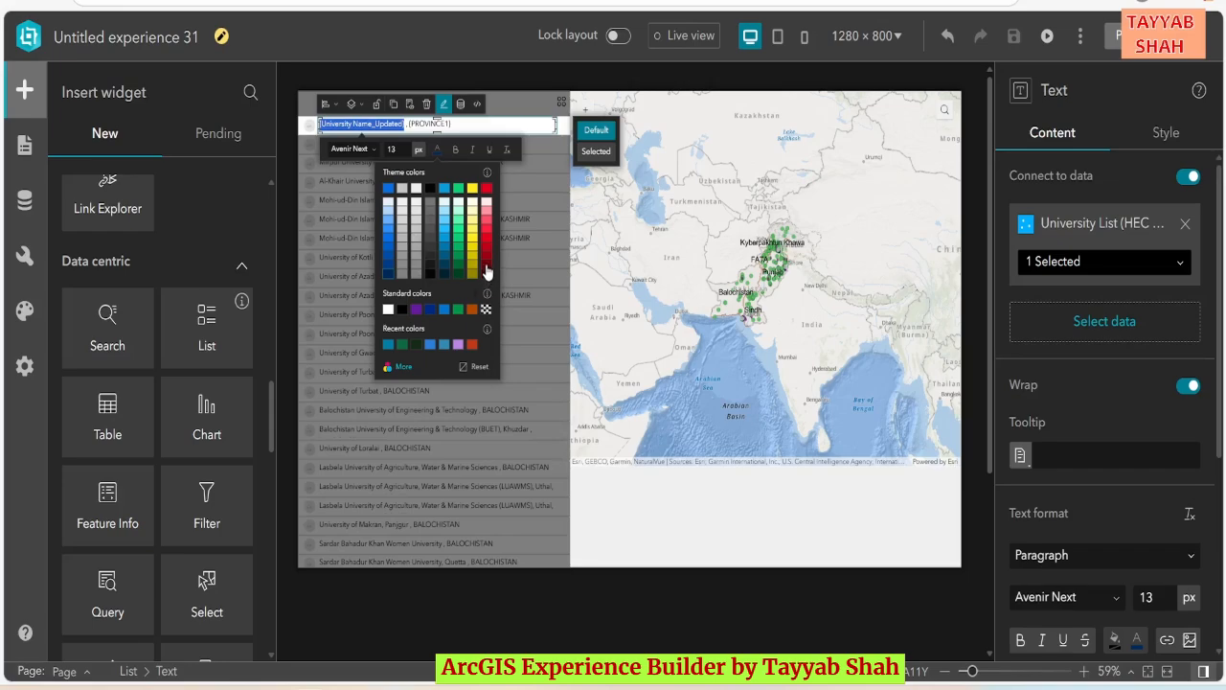
Set the PROVINCE1 attribute in the list item's text to 10 px and colour it dark green
double_click(426, 125)
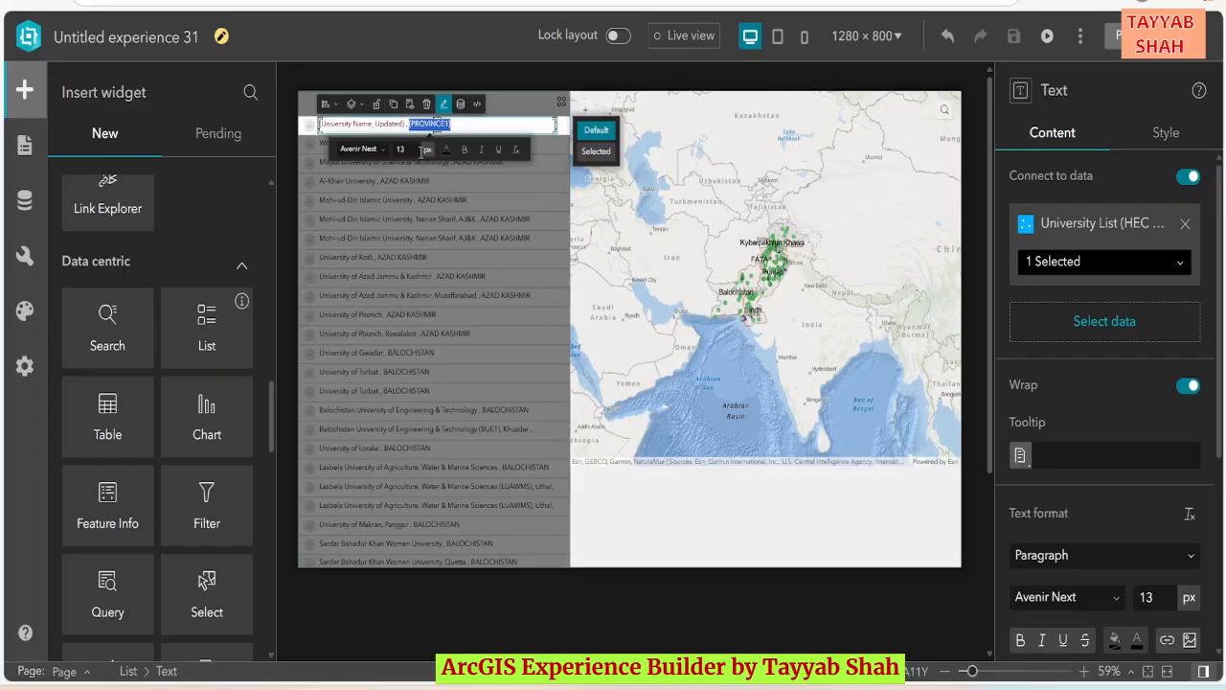
click(397, 149)
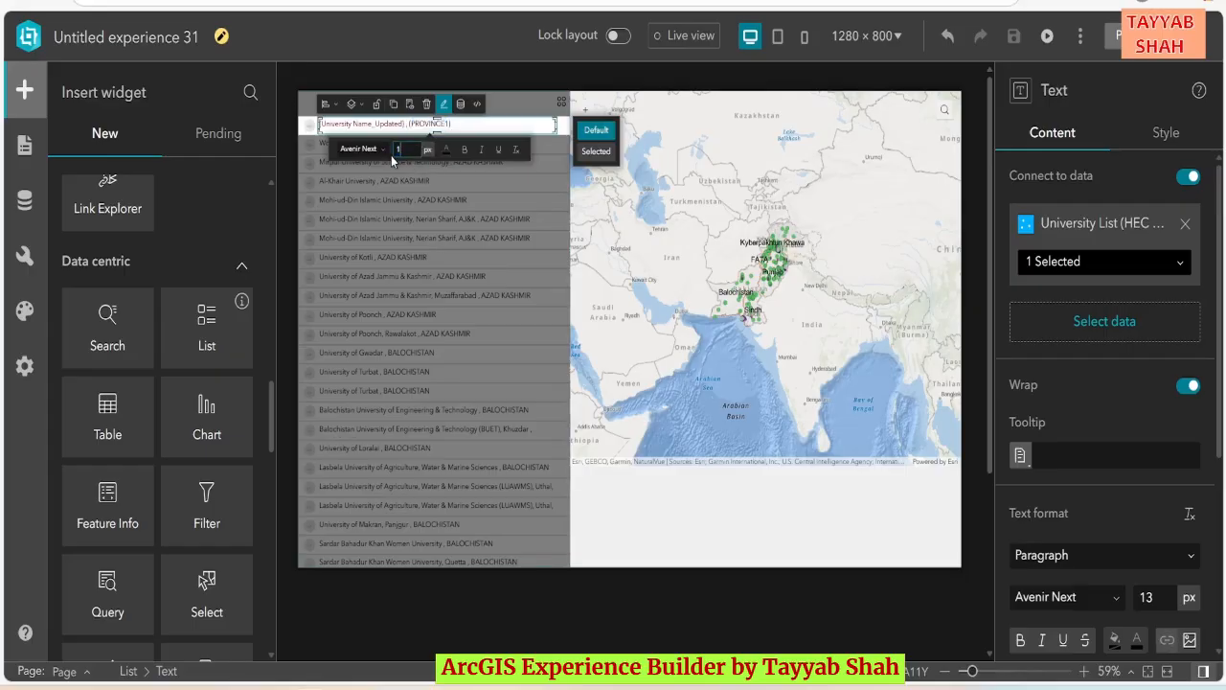
text(10)
key(Return)
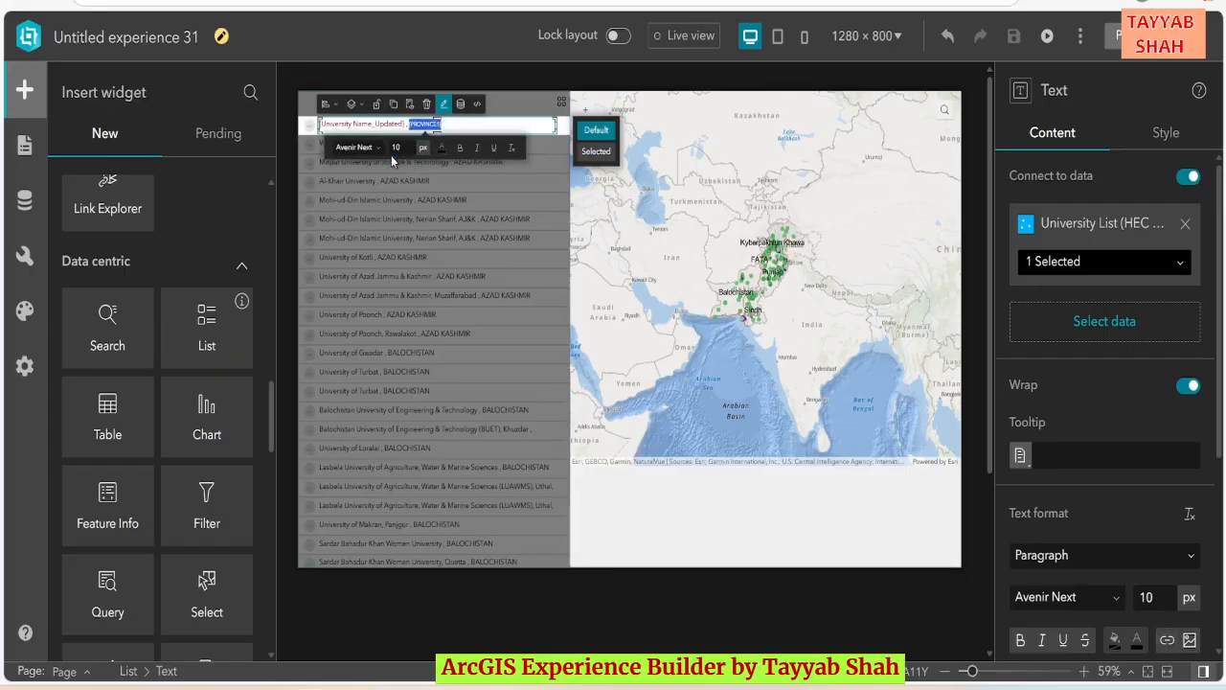
click(441, 148)
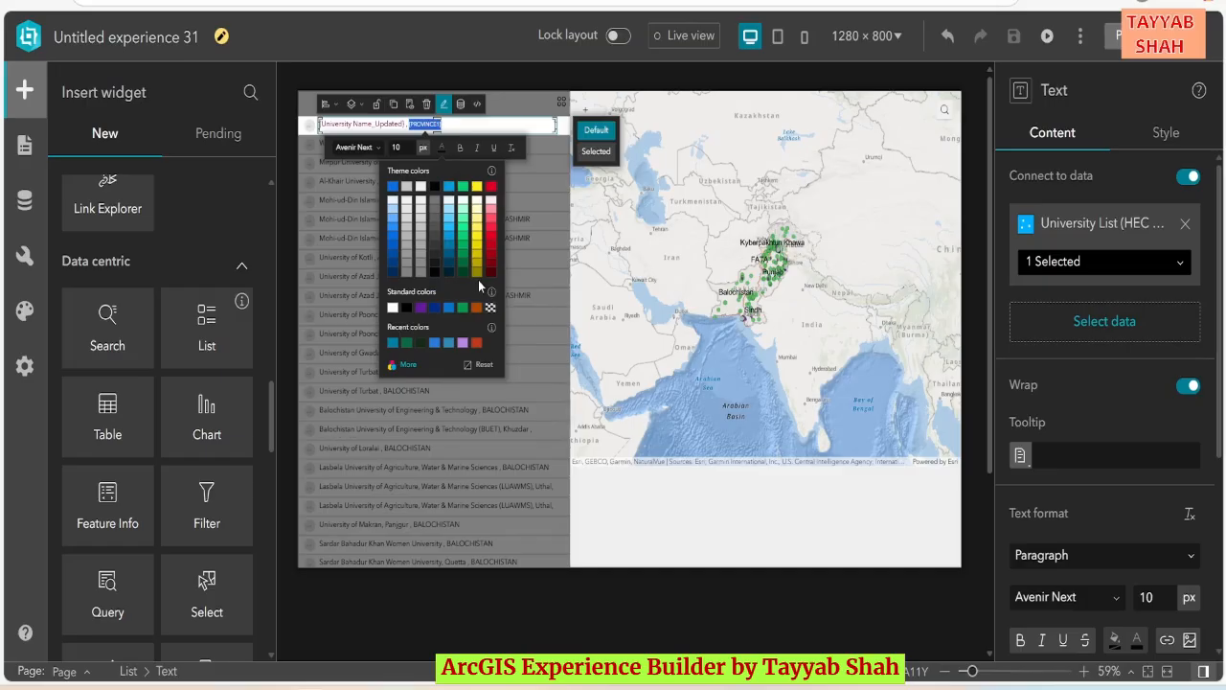
click(532, 170)
click(531, 170)
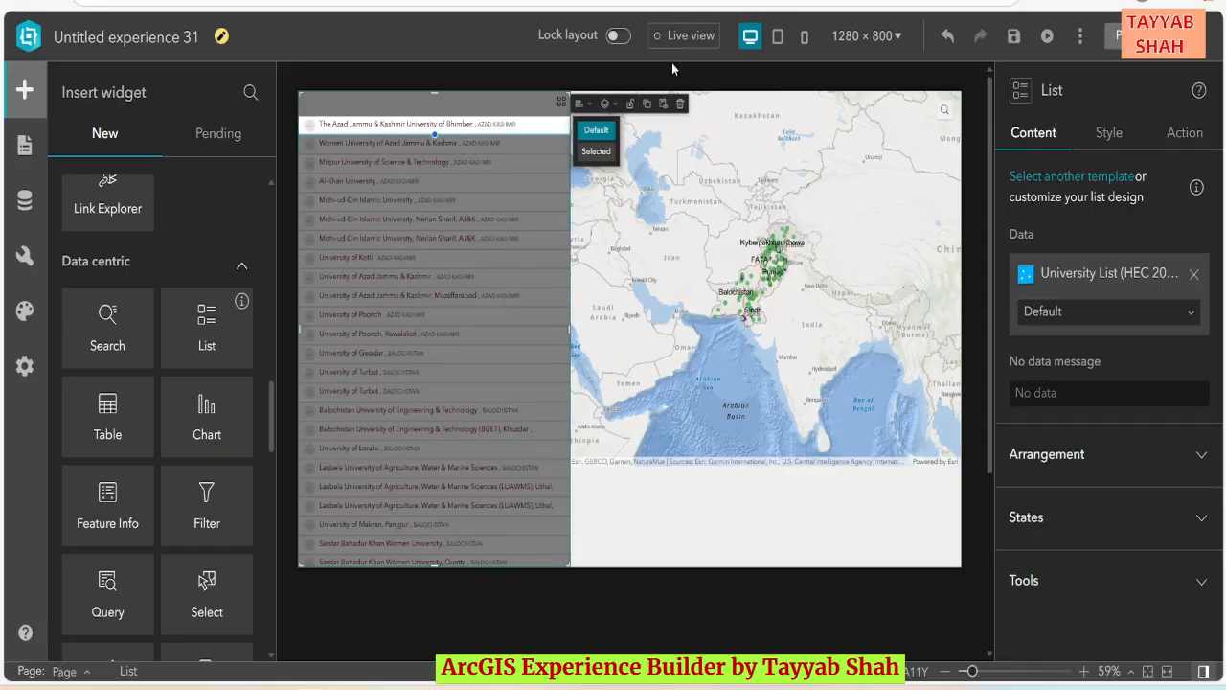
Save the restyled list and preview the experience again
click(1014, 36)
click(1047, 36)
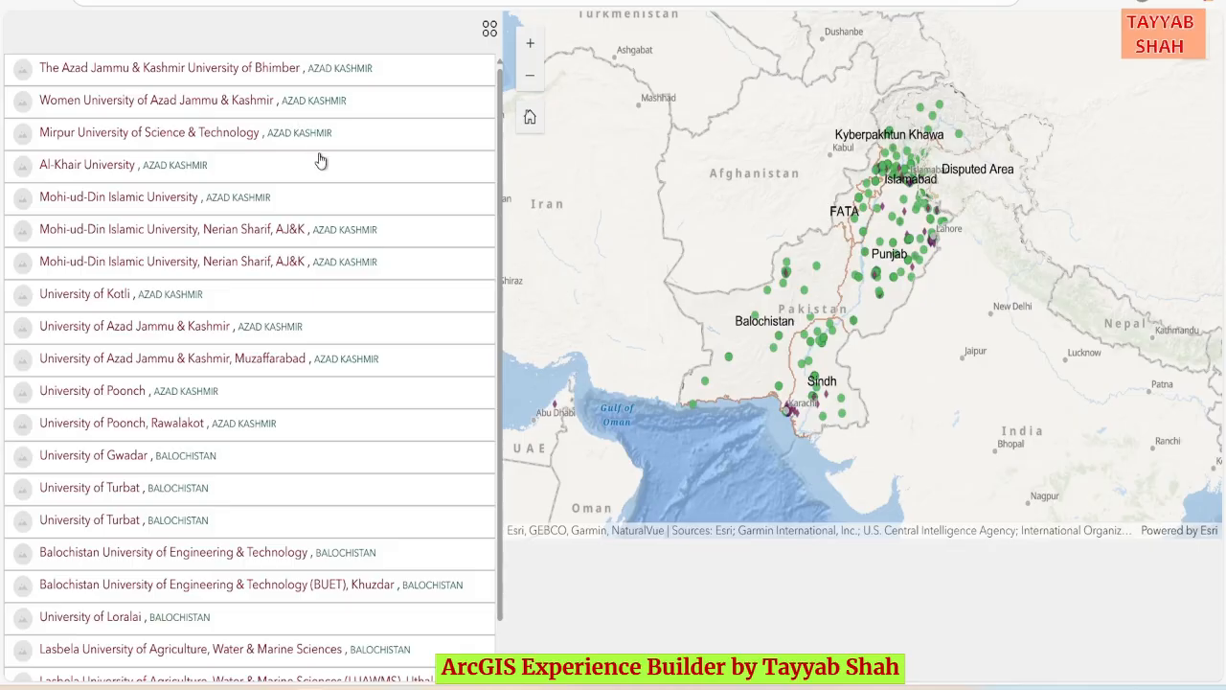
Select Balochistan University of Engineering & Technology and another listed university in the preview, and examine their locations on the map
scroll(348, 288, down, 4)
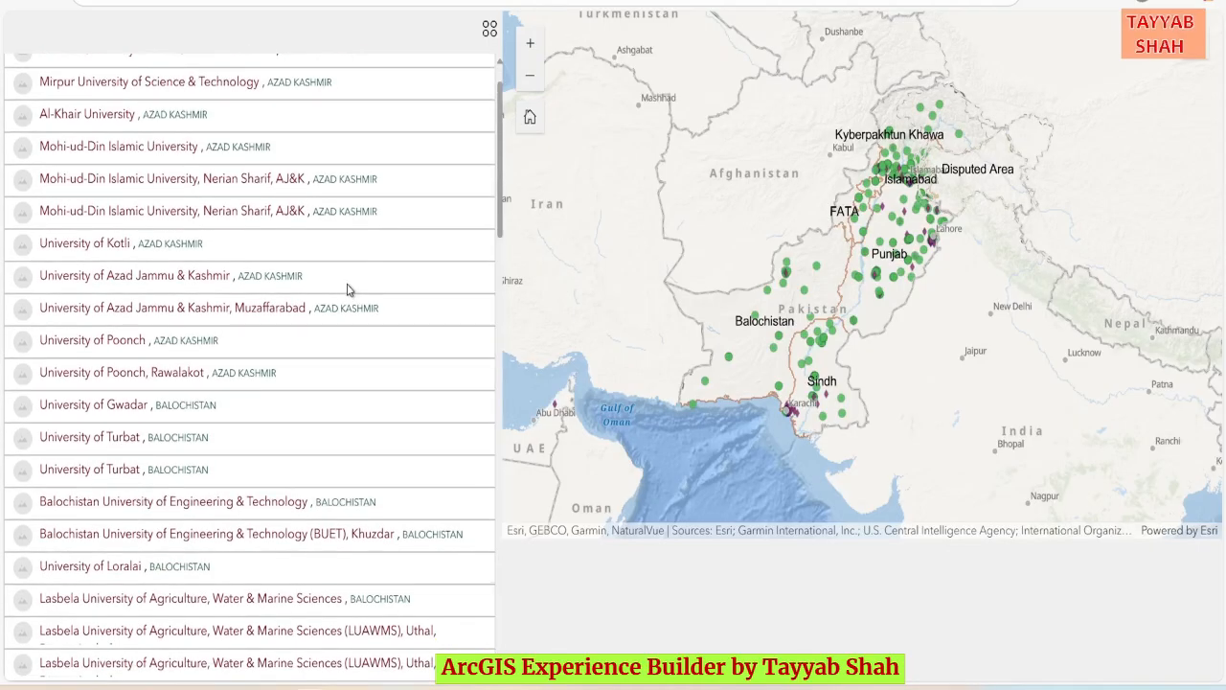
click(177, 206)
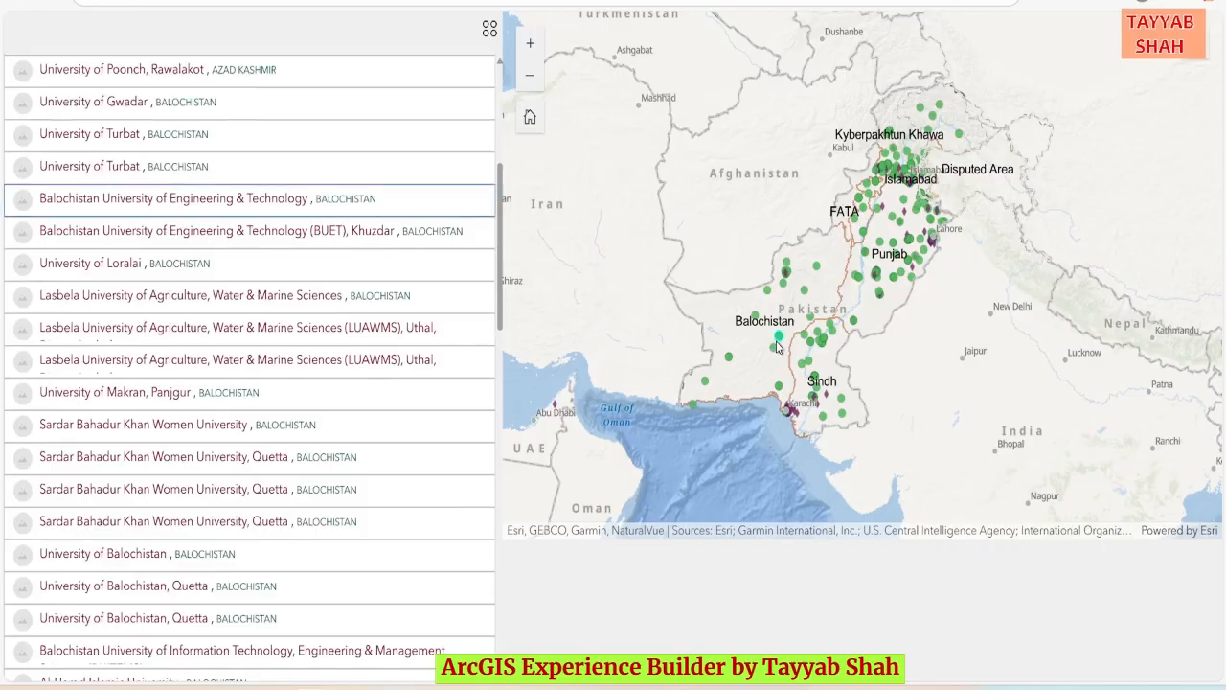
scroll(778, 341, up, 2)
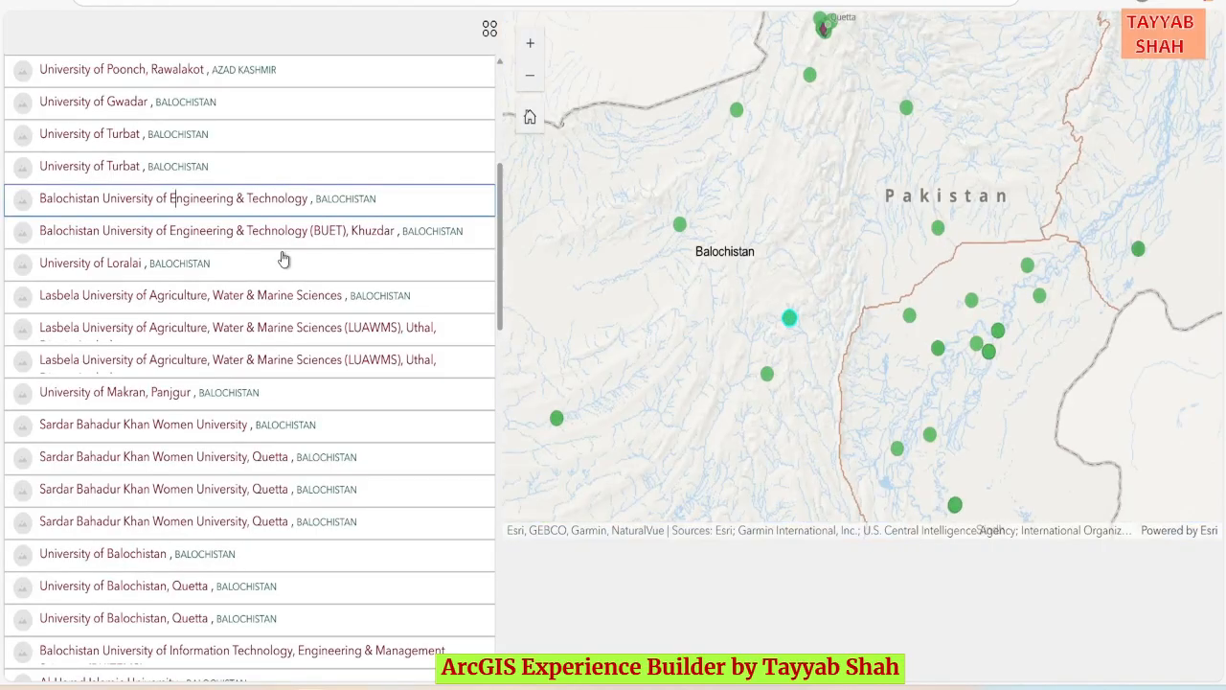
scroll(271, 324, down, 1)
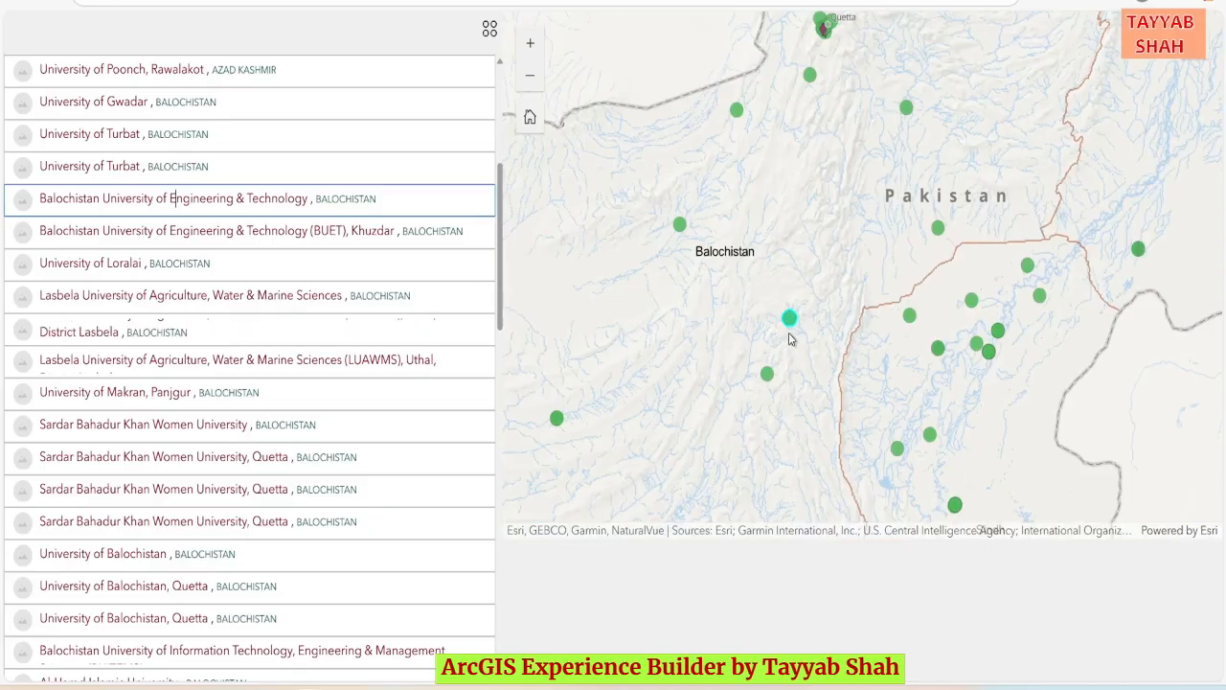
scroll(865, 246, down, 3)
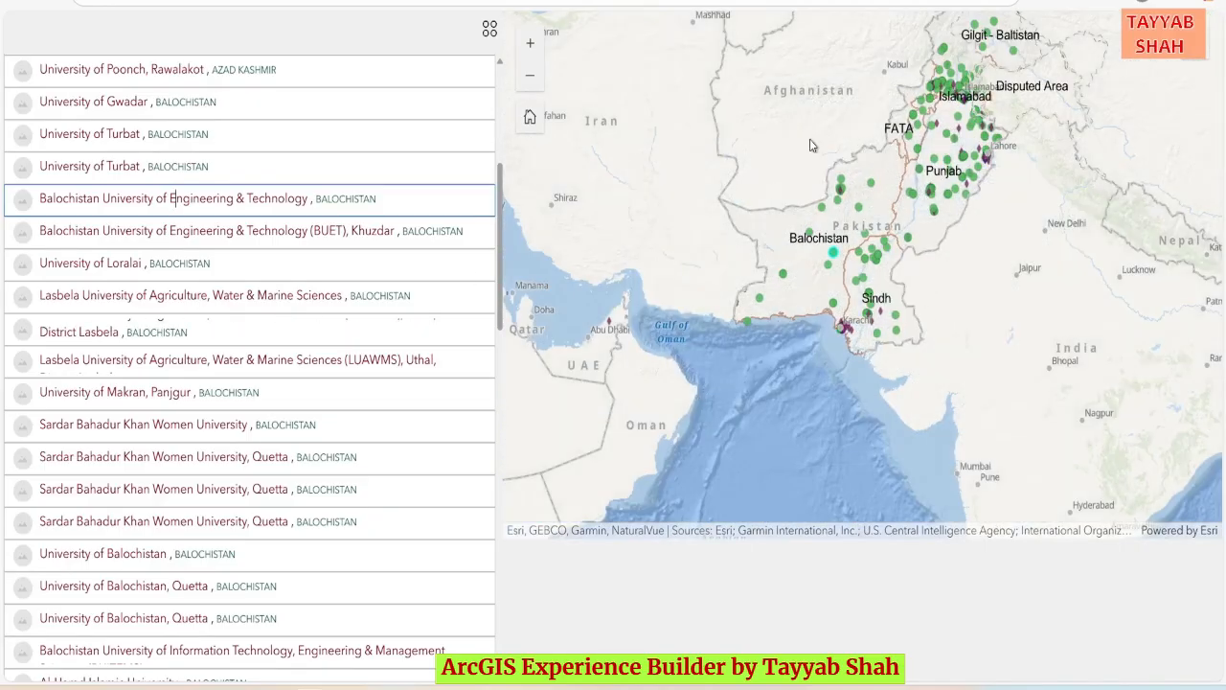
drag(810, 143, 758, 213)
scroll(252, 257, down, 4)
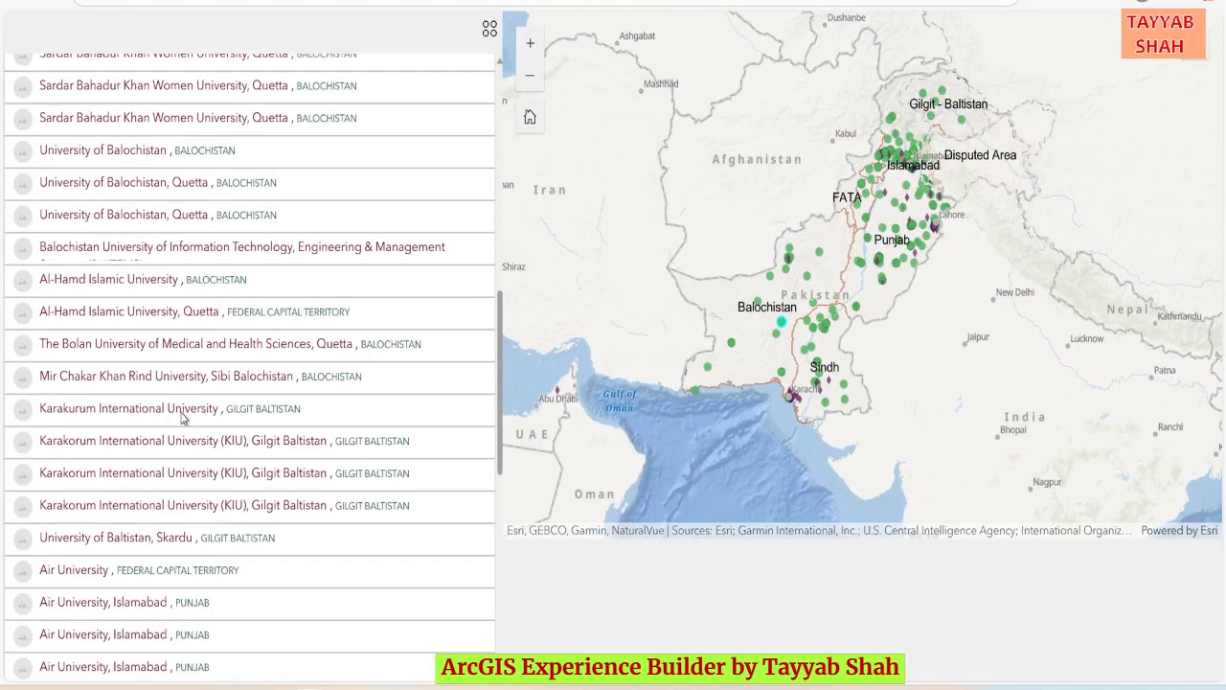
click(192, 379)
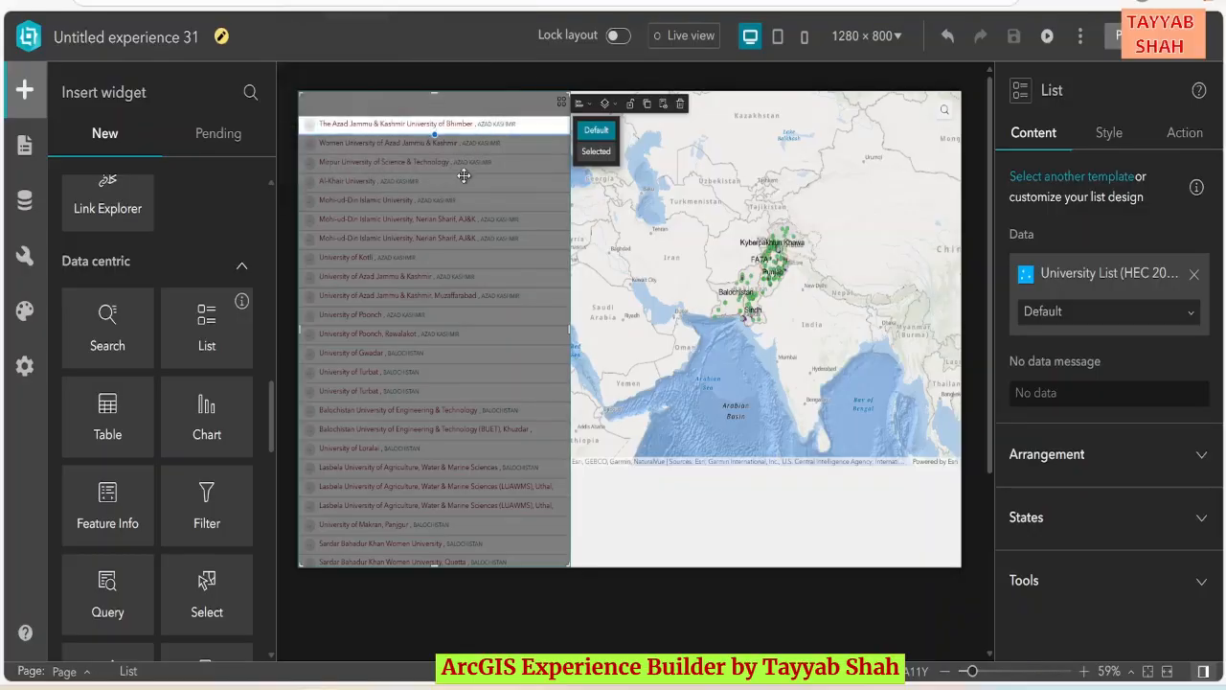
Add a message action to the list that makes the map zoom to the feature when the record selection changes
click(488, 123)
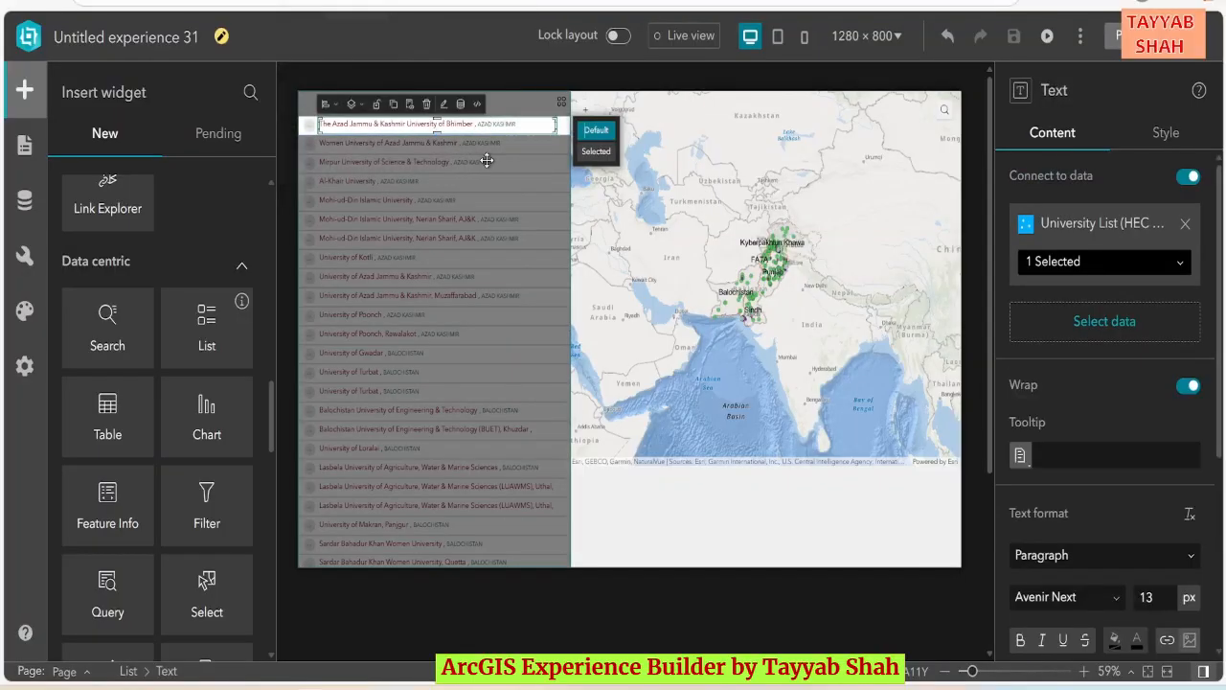
click(491, 155)
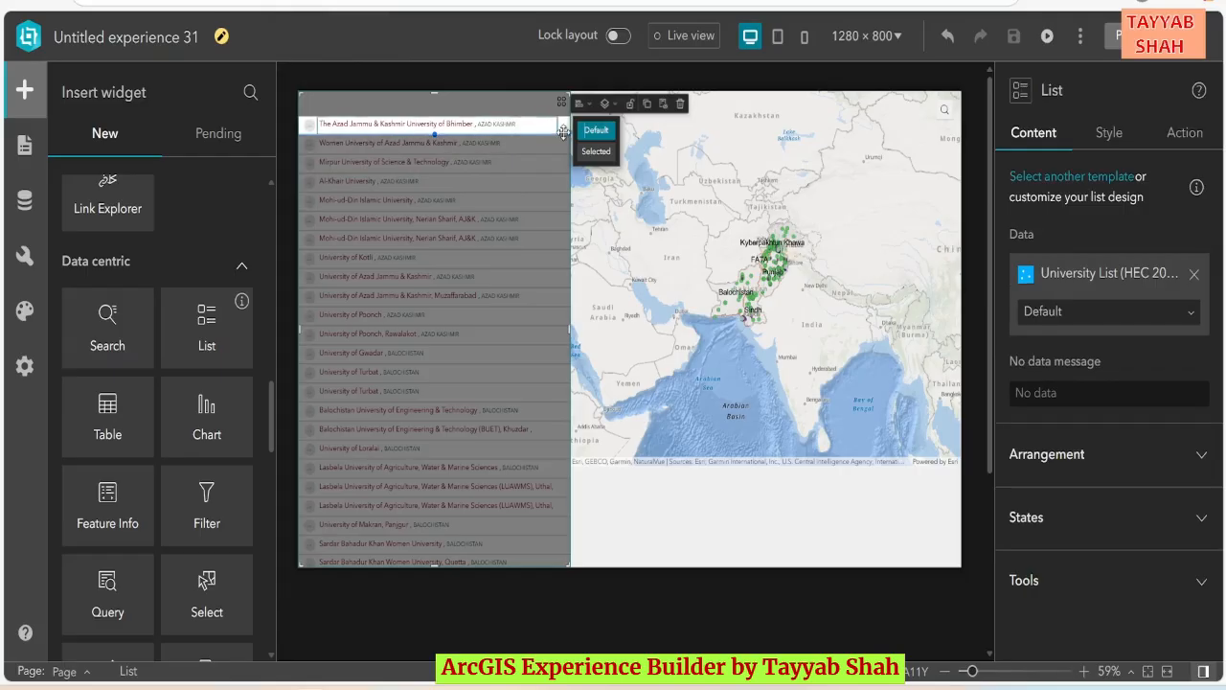
click(1187, 135)
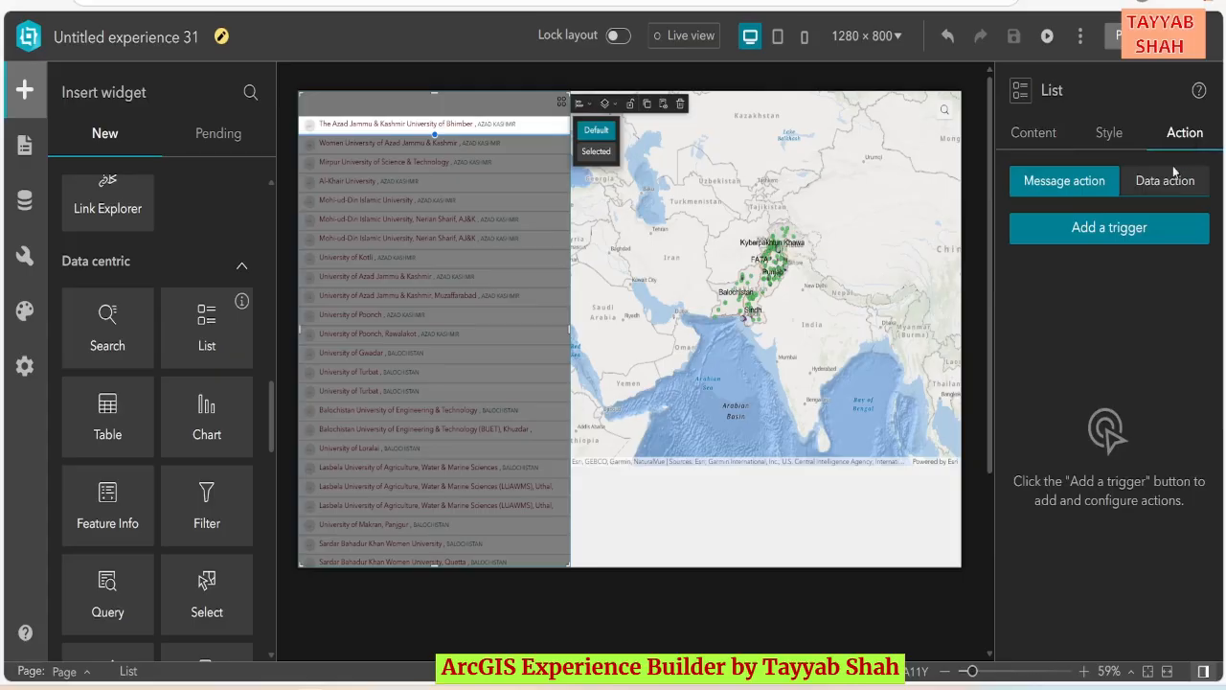
click(1109, 235)
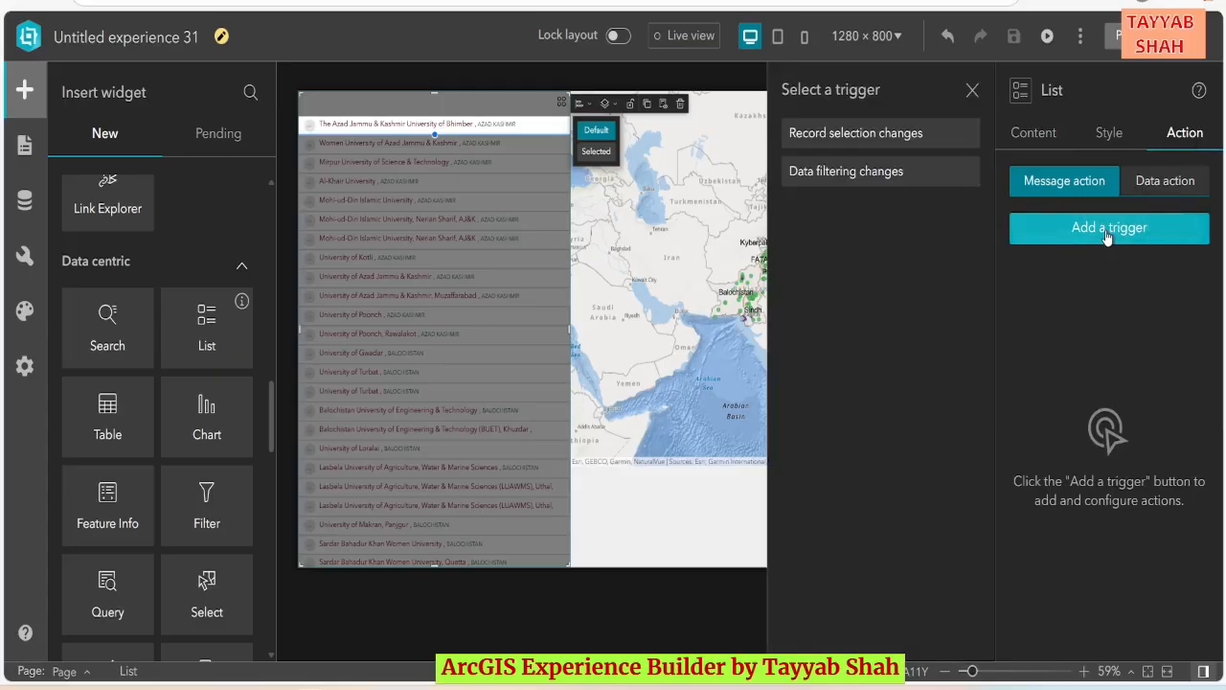
click(846, 136)
click(811, 218)
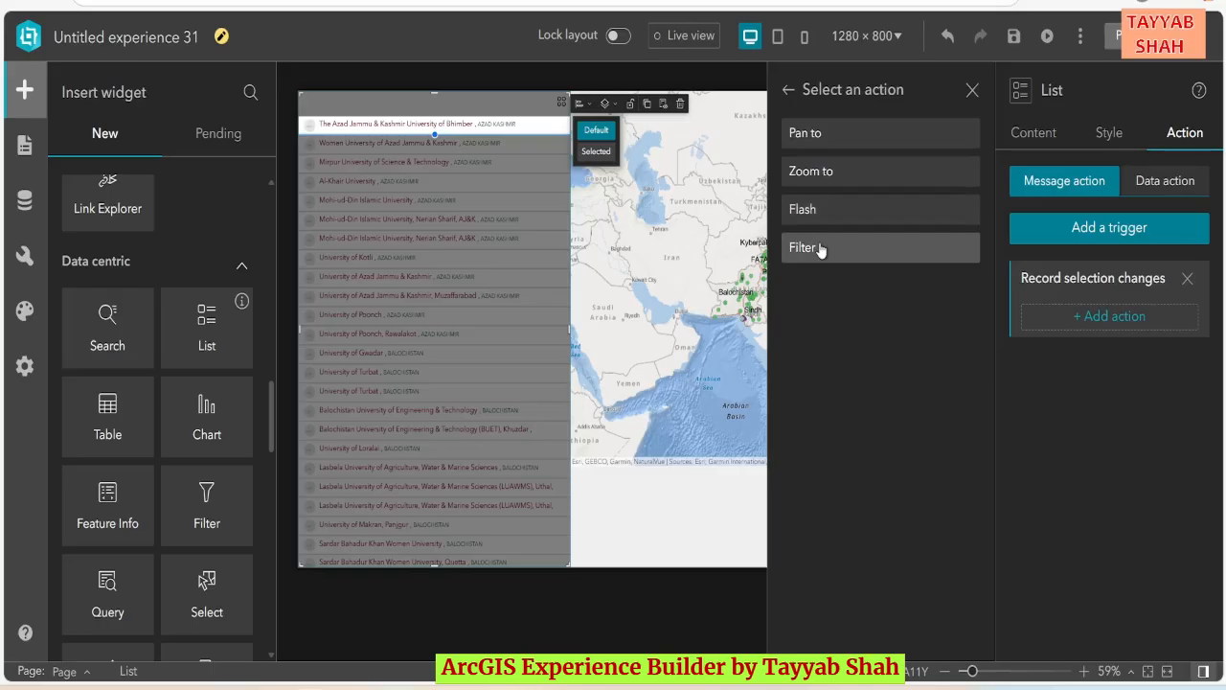
click(810, 172)
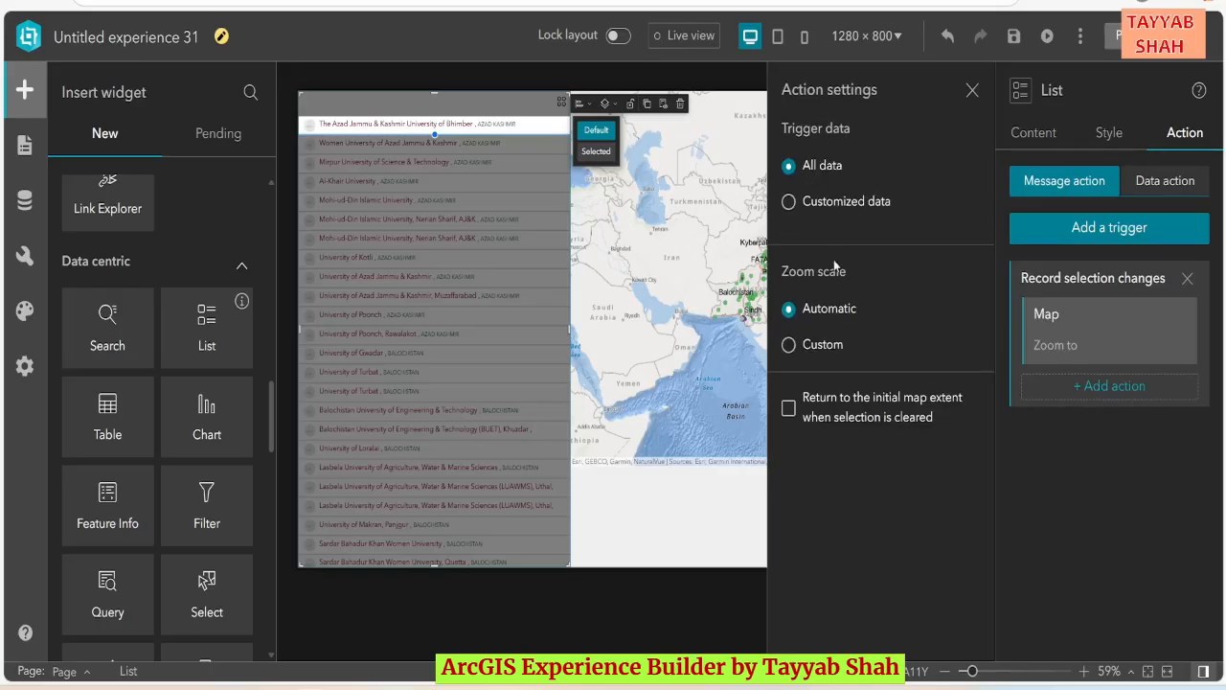
click(1087, 473)
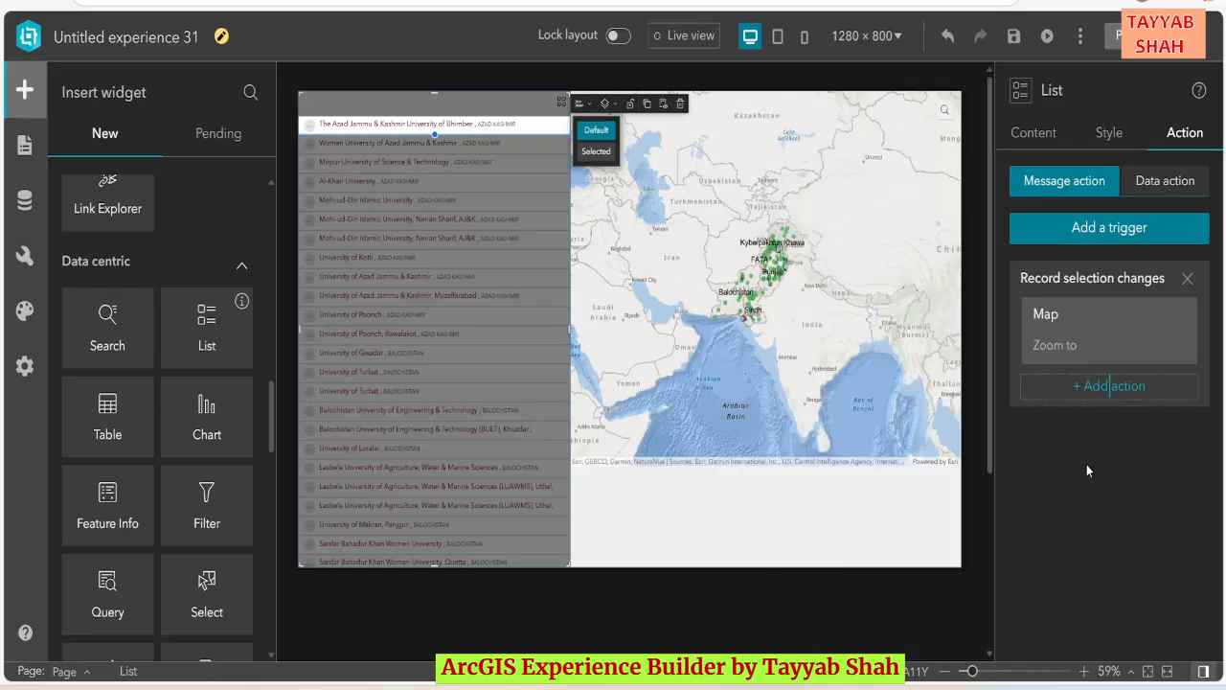
Save and preview the experience, and test the zoom action by selecting Bahria University and exploring its surroundings on the map
click(1014, 36)
click(1048, 39)
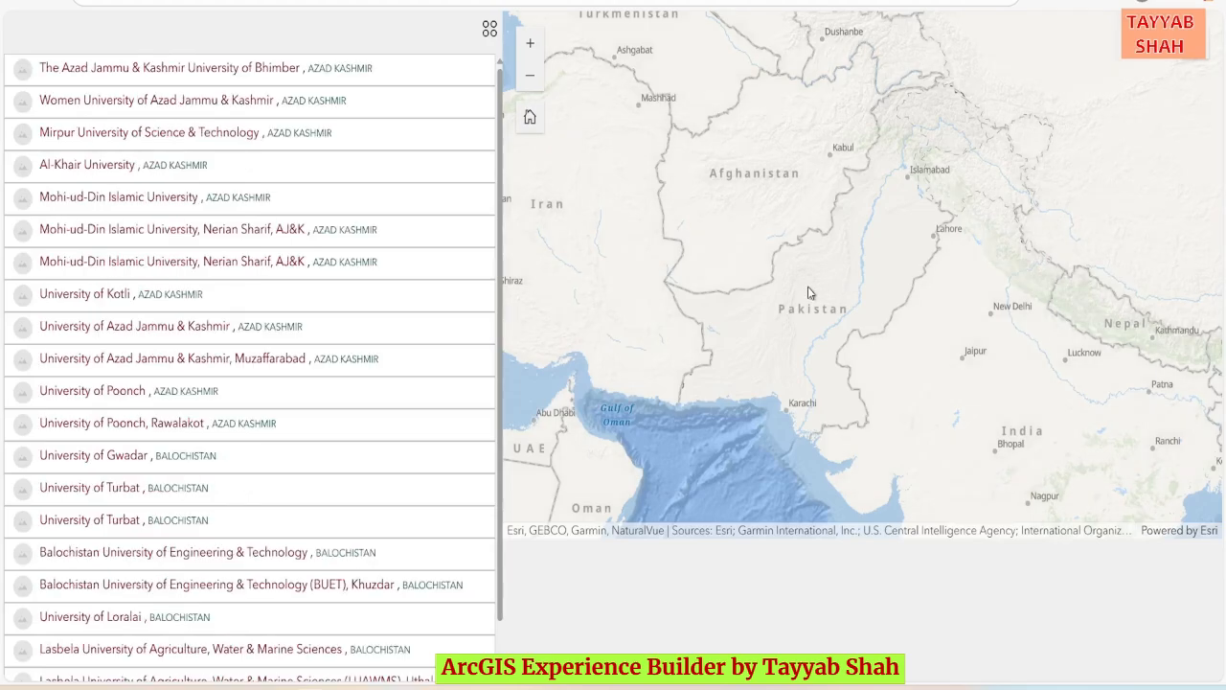
scroll(308, 334, down, 10)
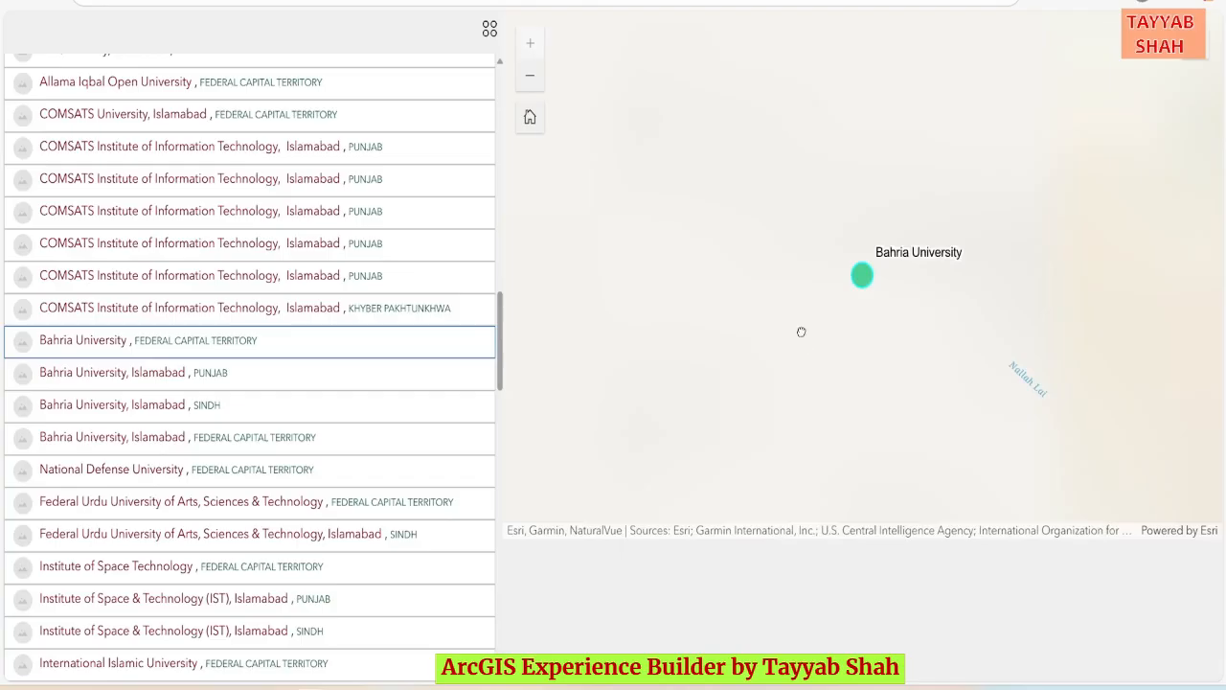
scroll(801, 332, down, 3)
scroll(801, 332, down, 2)
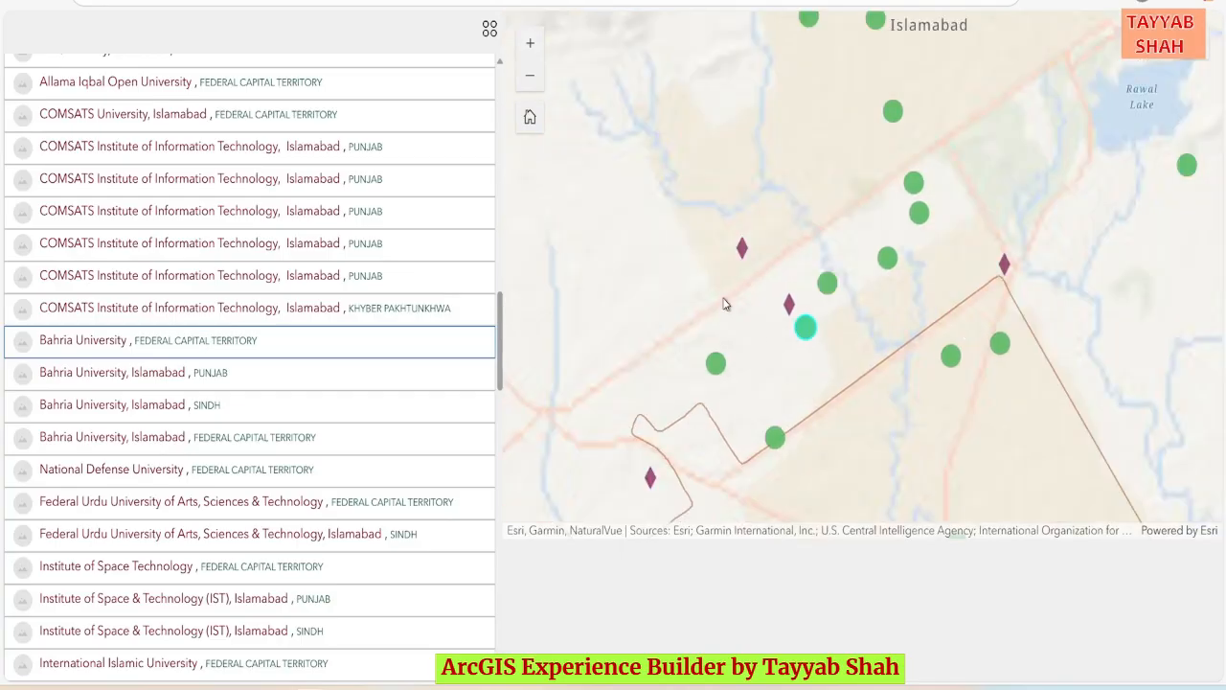
drag(725, 303, 774, 258)
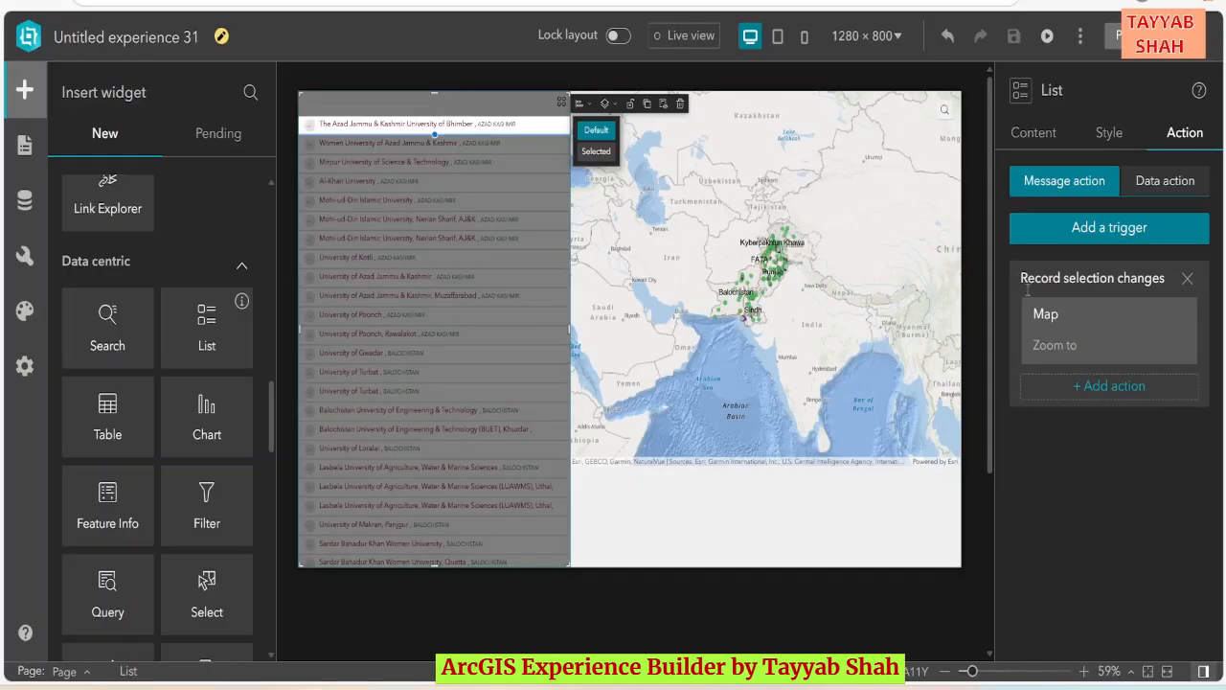
Give the map's Zoom to action a custom zoom scale of 10000 and make it return to the initial map extent when selection is cleared
click(1064, 351)
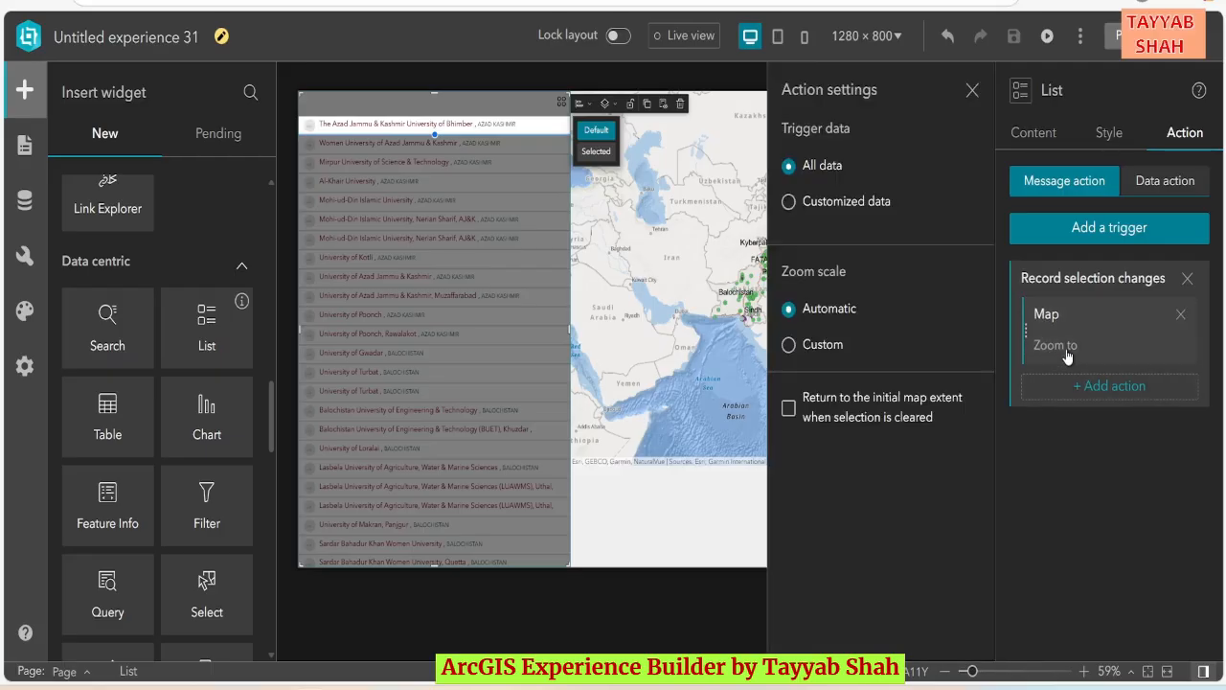
click(791, 347)
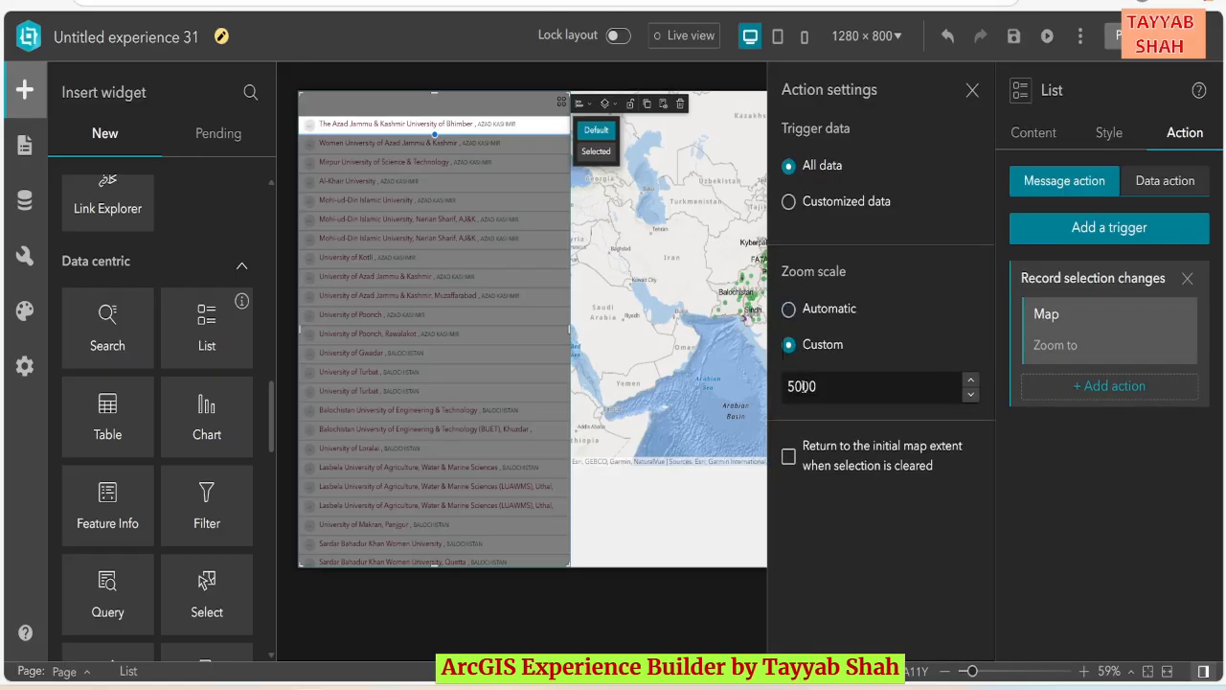
click(790, 385)
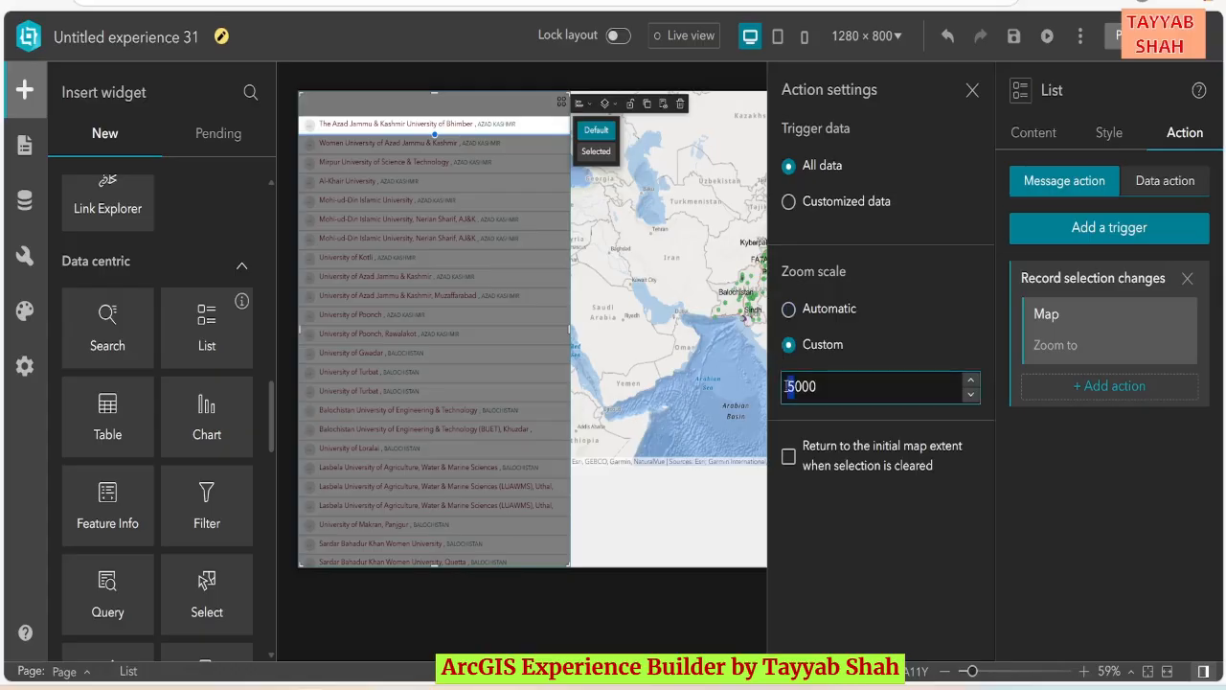
text(10)
click(849, 512)
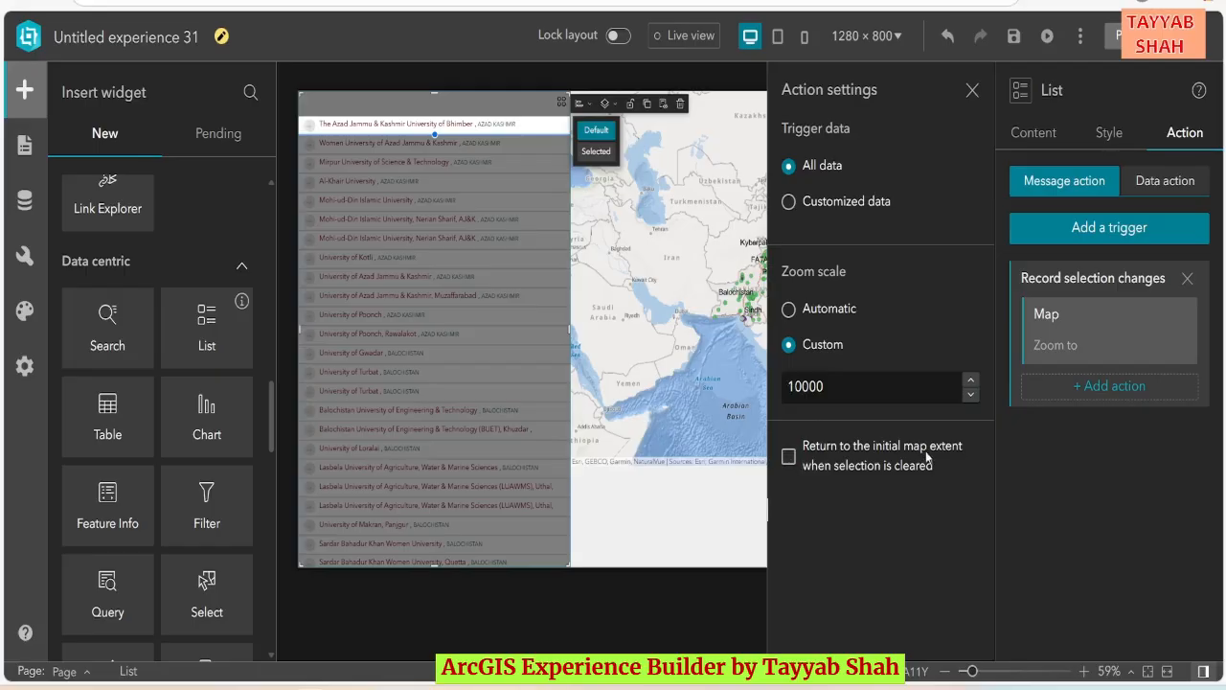
click(788, 458)
Save and preview the experience, testing the custom zoom with National University of Technology (NUTECH), Islamabad and University of Haripur
click(1015, 38)
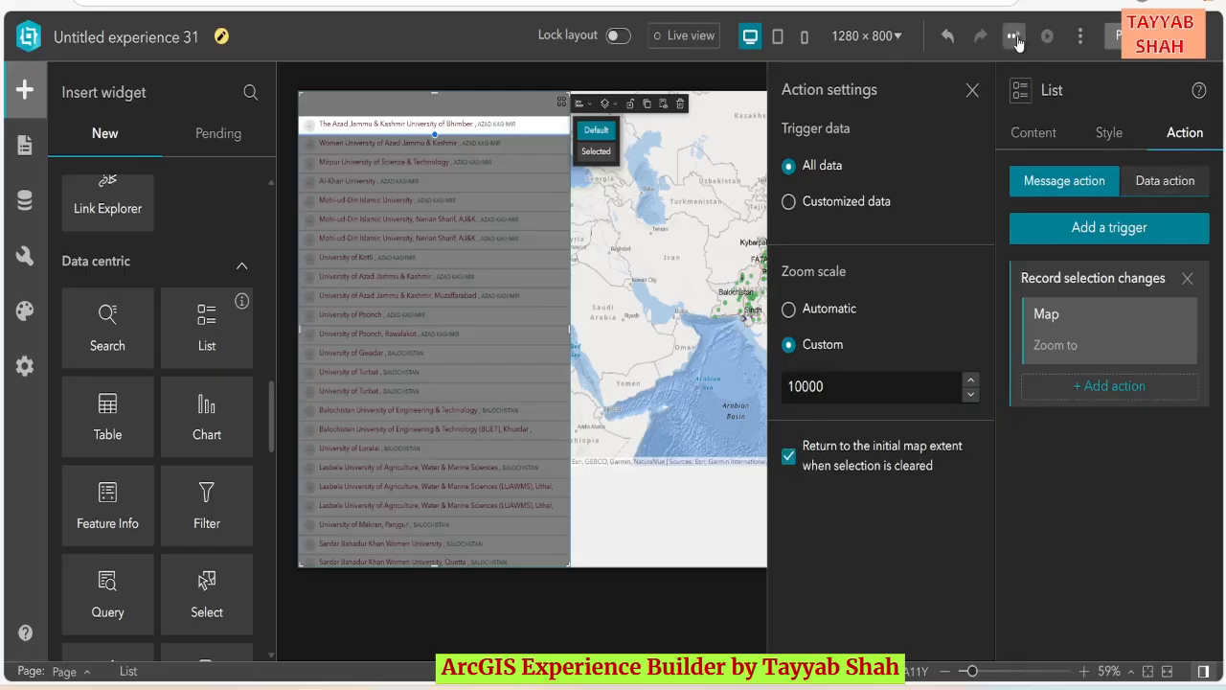
click(1049, 38)
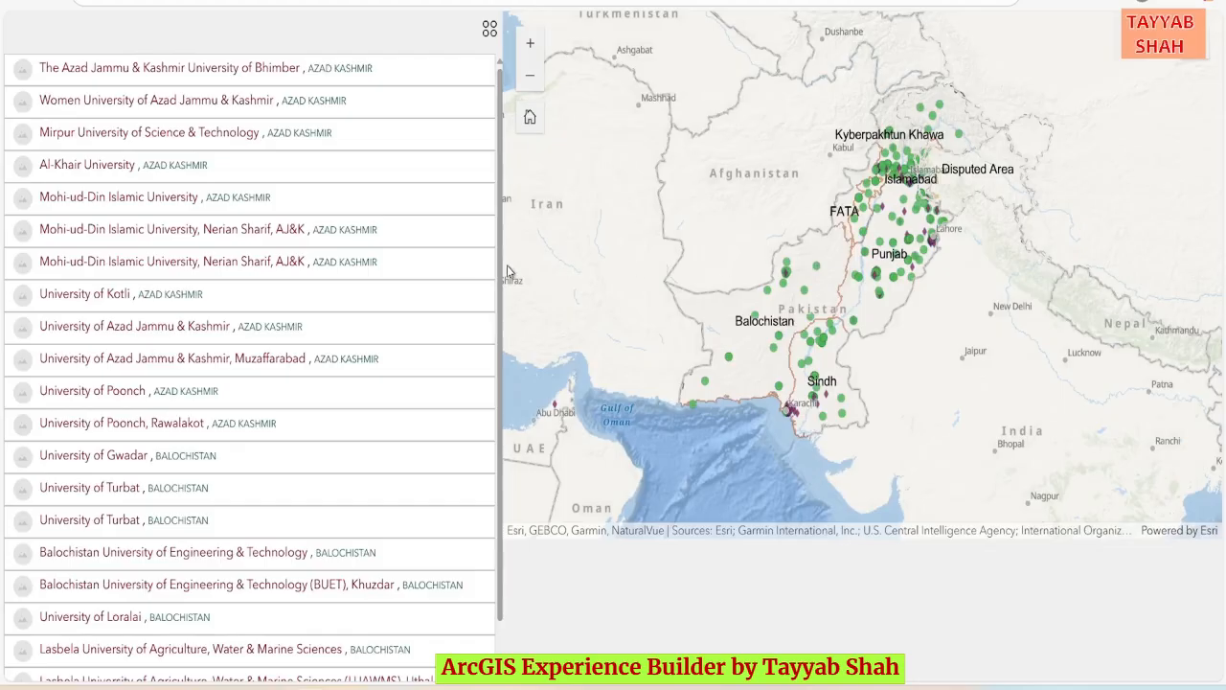
scroll(279, 422, down, 15)
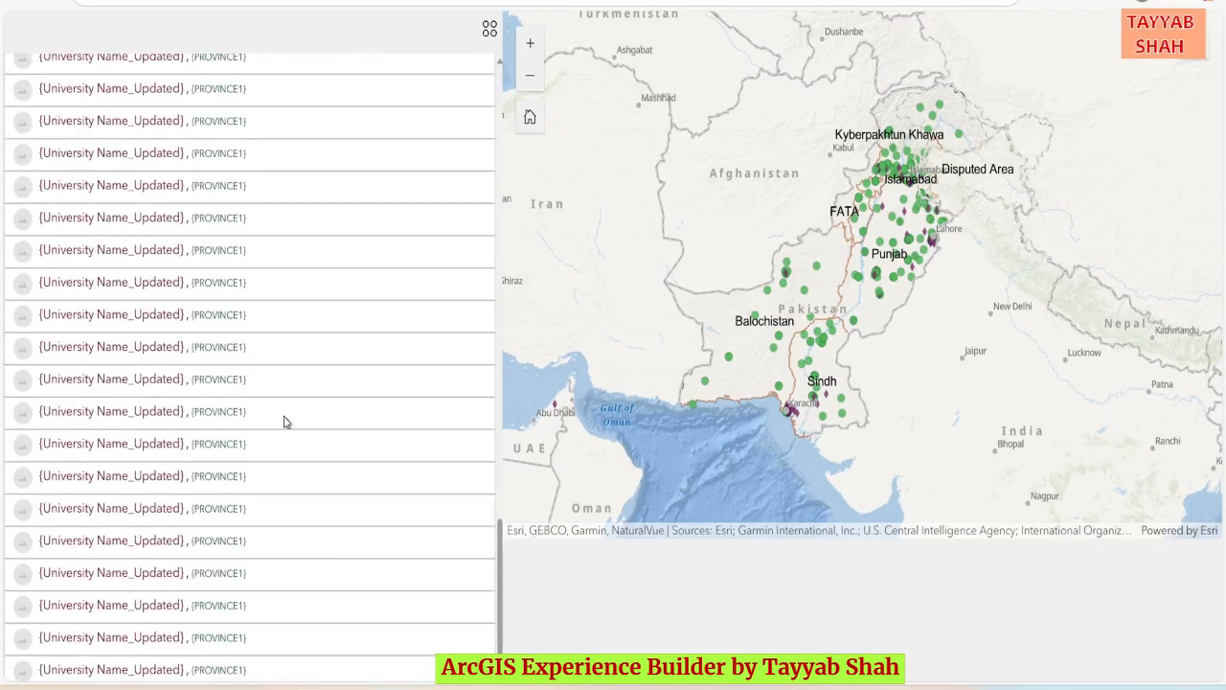
click(185, 341)
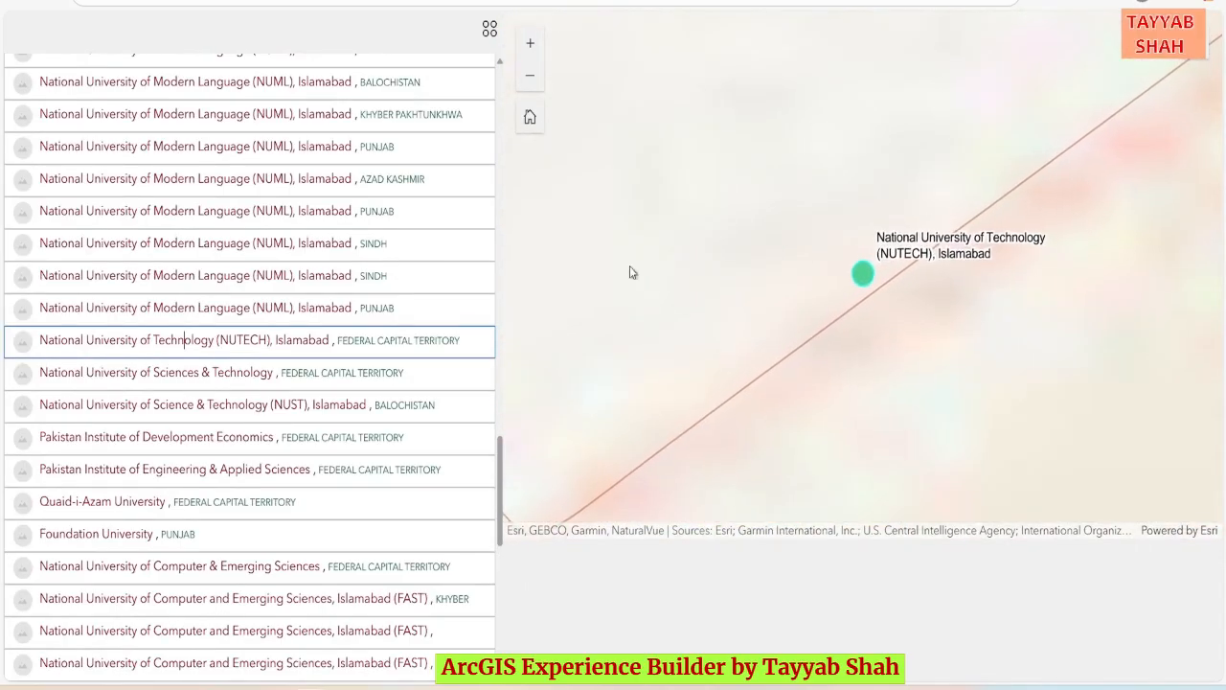
scroll(360, 370, down, 10)
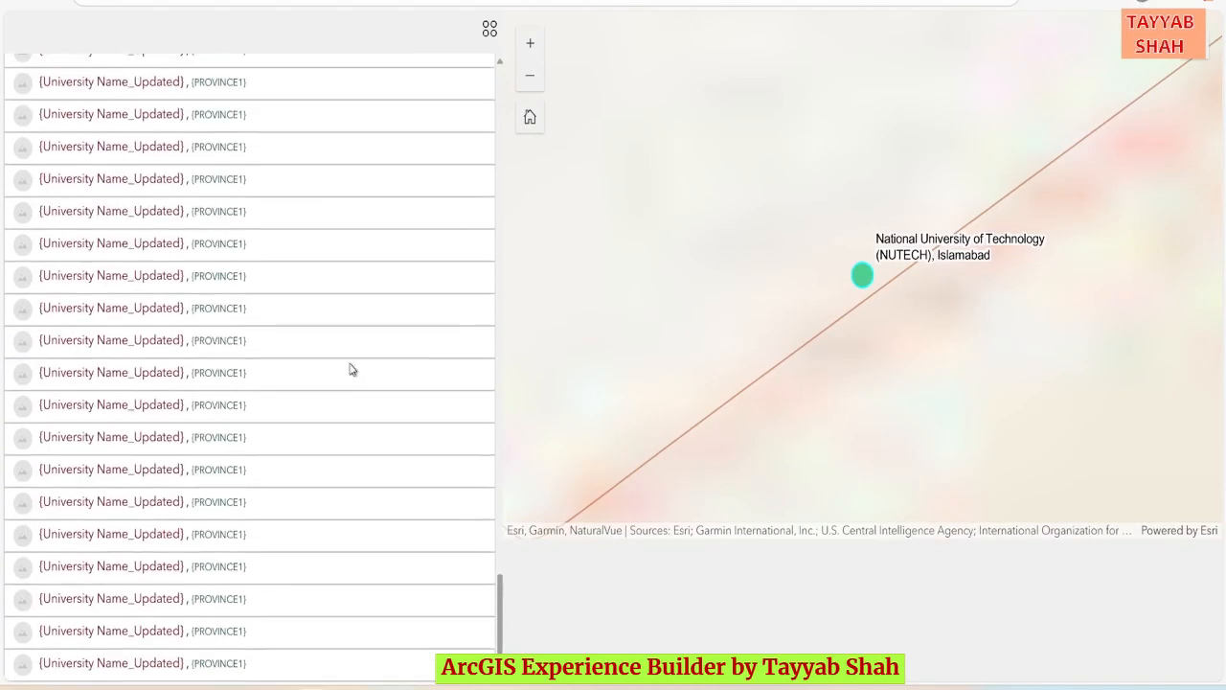
click(121, 309)
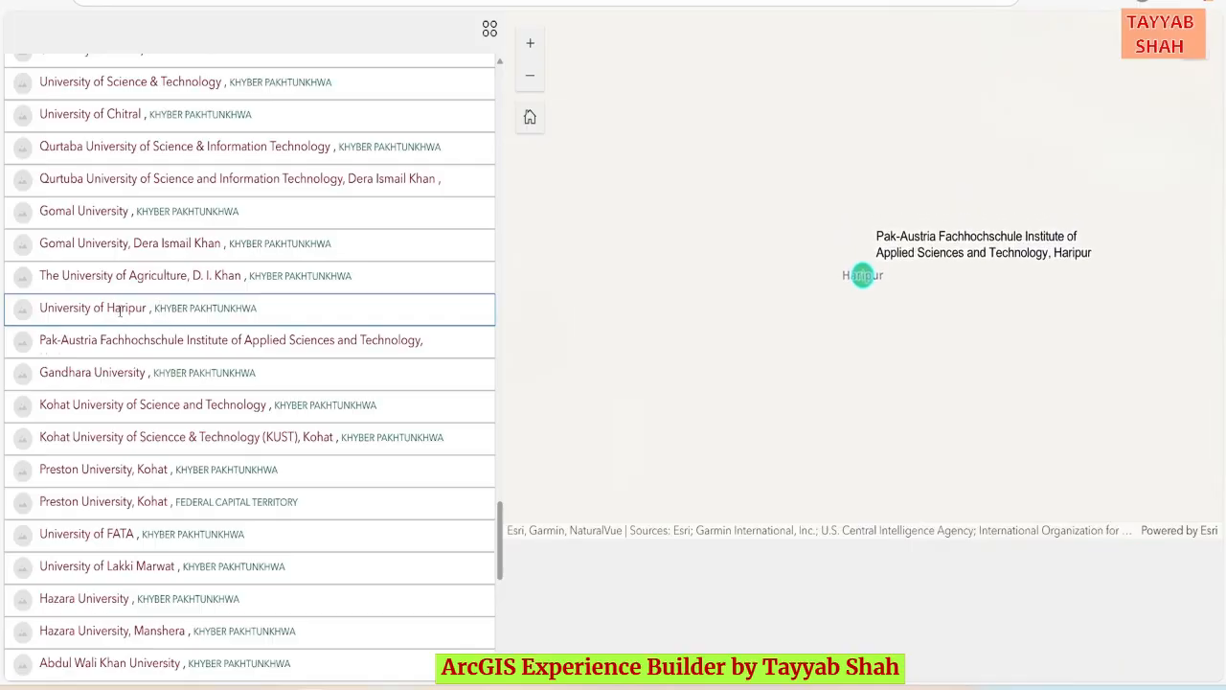
click(111, 308)
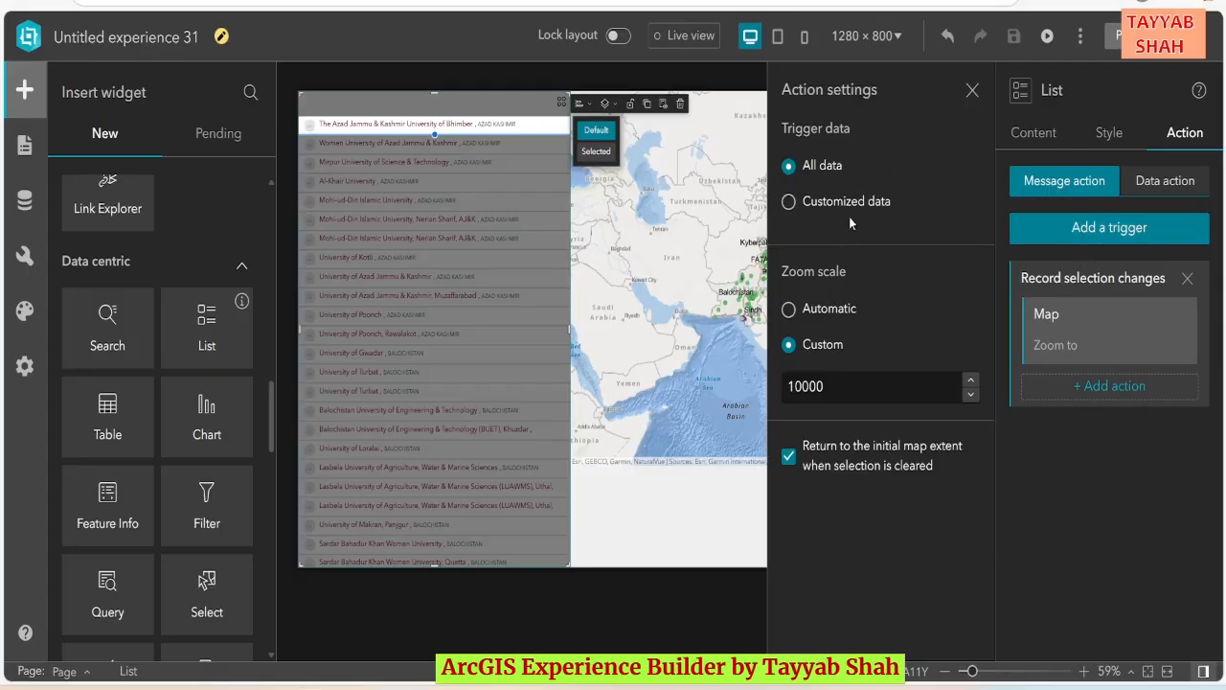
Start another action under the list's Record selection changes trigger, with the Map widget as its target
click(1114, 232)
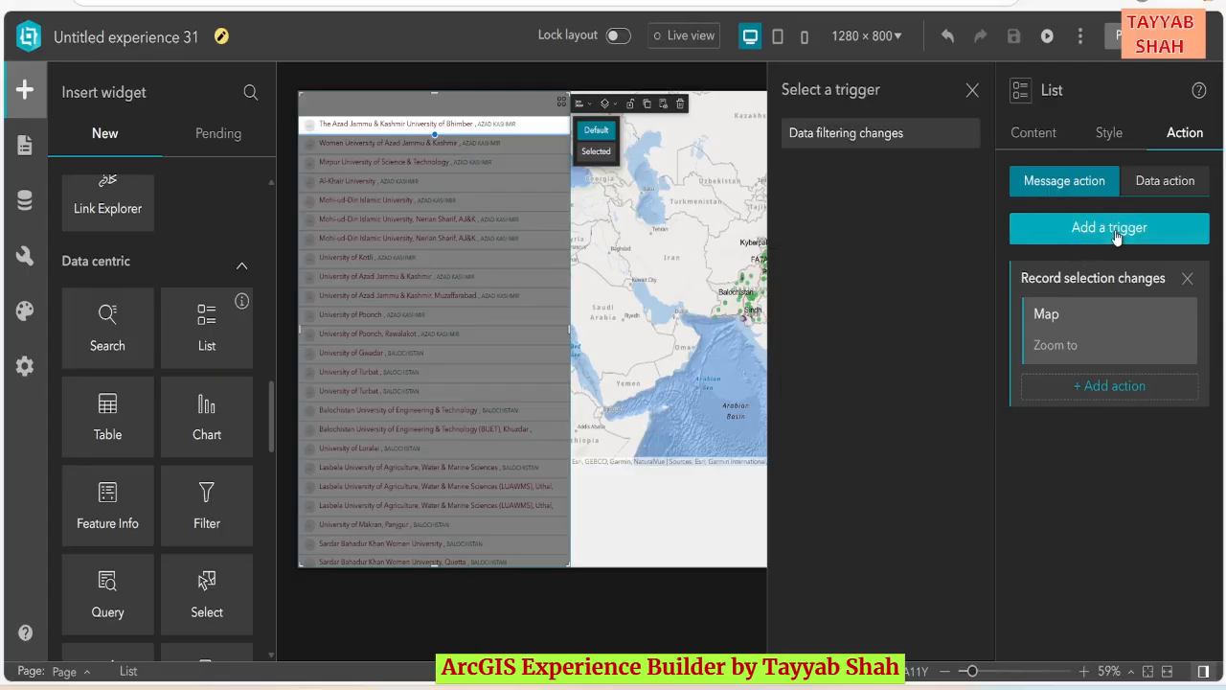
click(1112, 385)
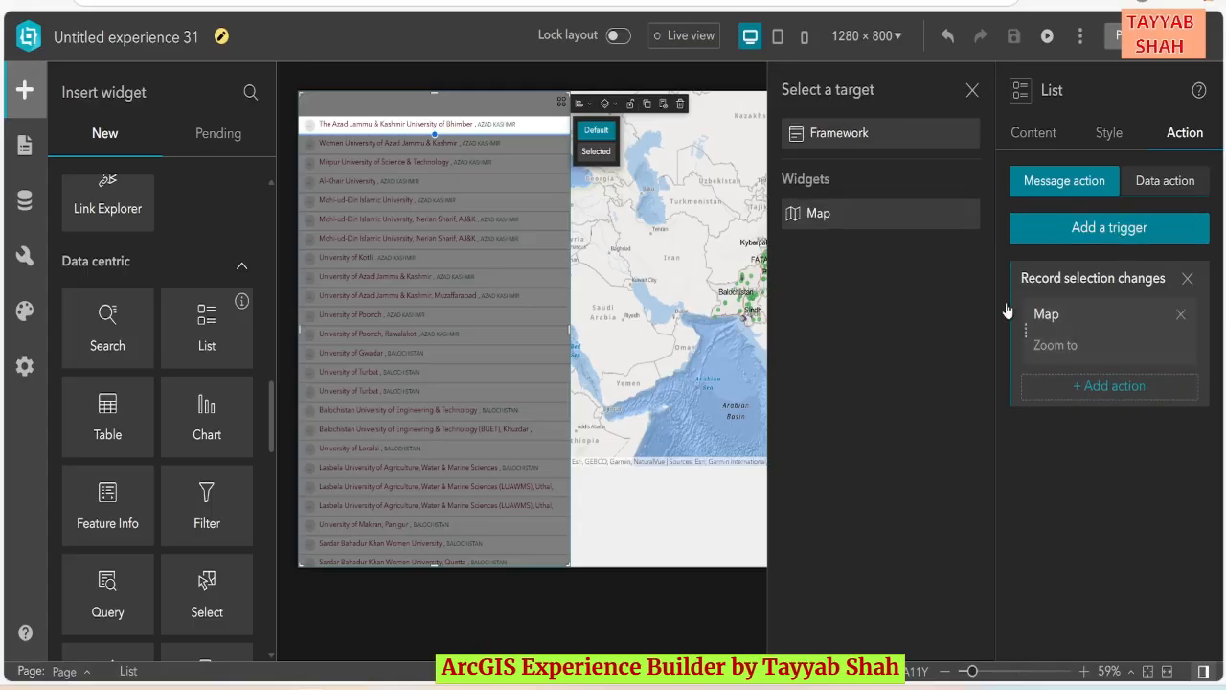
click(812, 216)
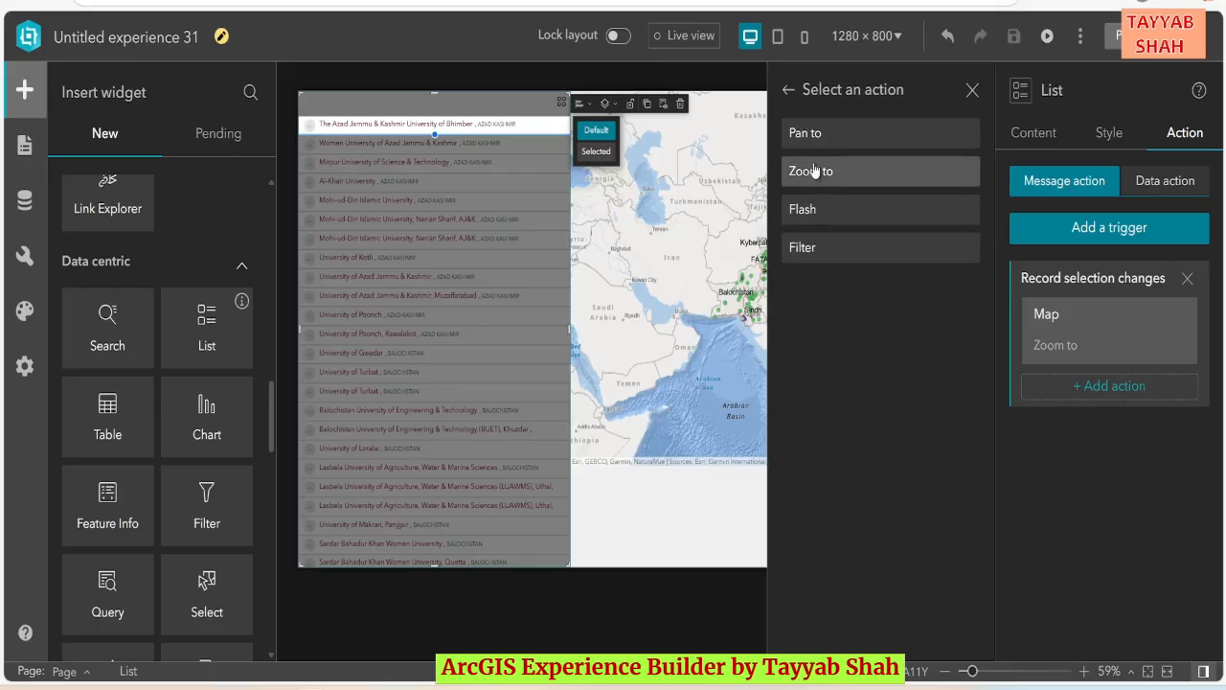